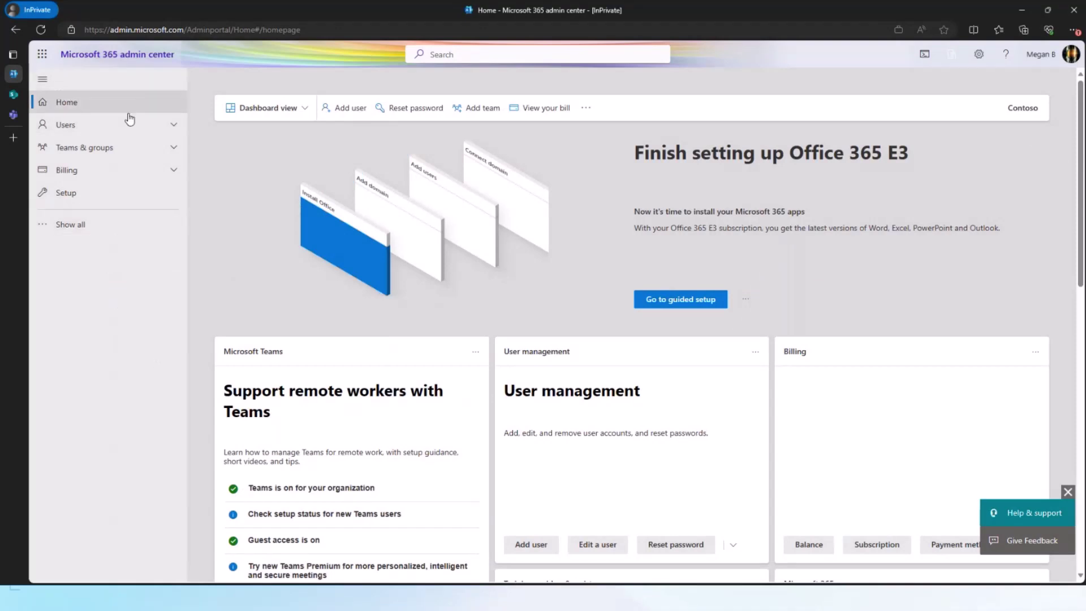
Go to Setup and open the Microsoft Viva featured collection.
{"action": "left_click", "coordinate": [72, 109]}
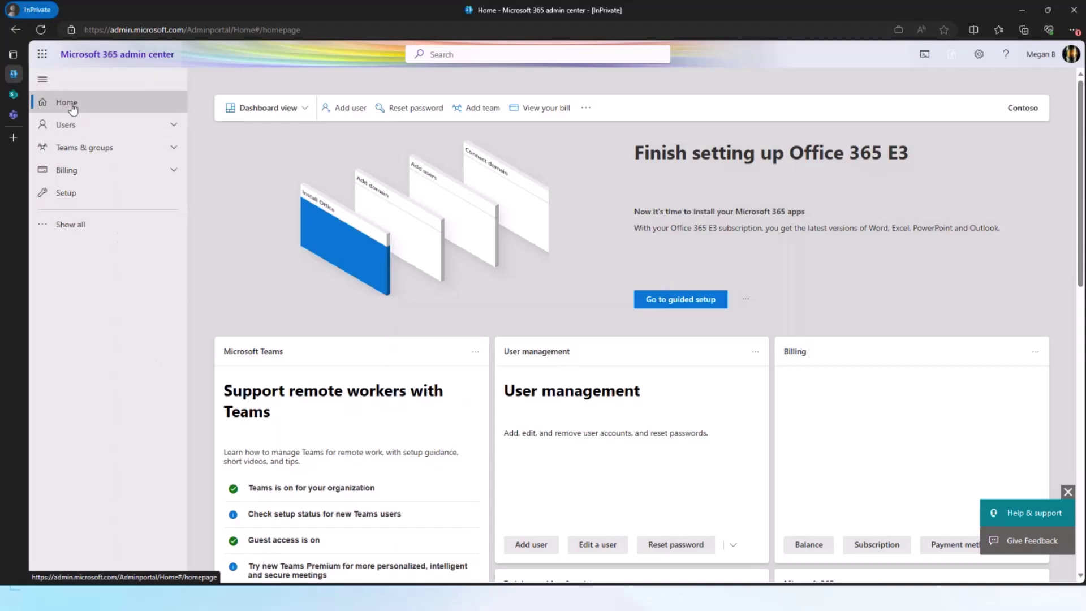
{"action": "left_click", "coordinate": [66, 193]}
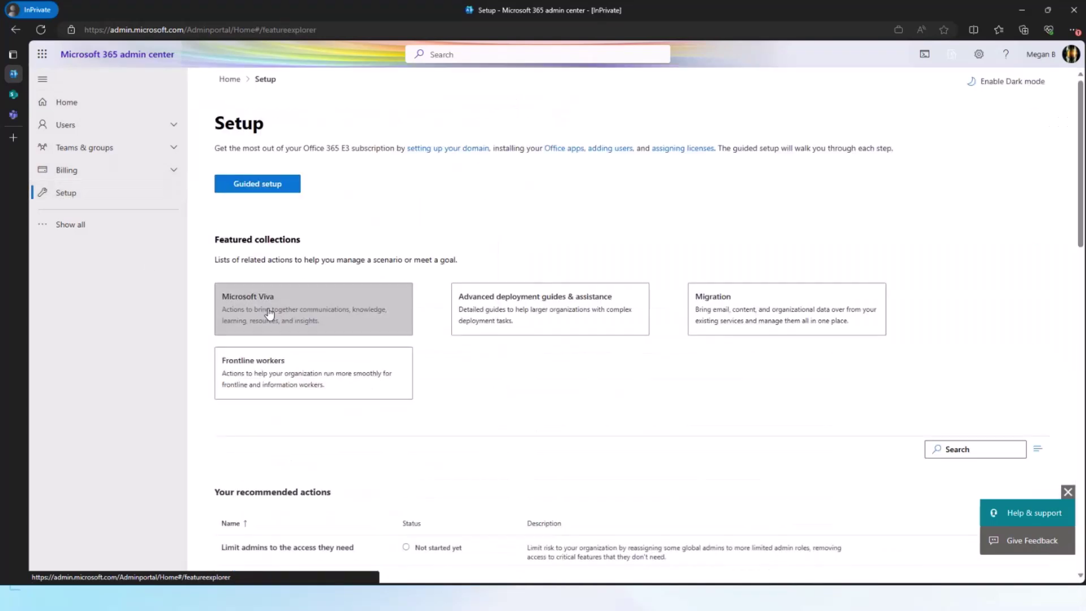
{"action": "left_click", "coordinate": [275, 314]}
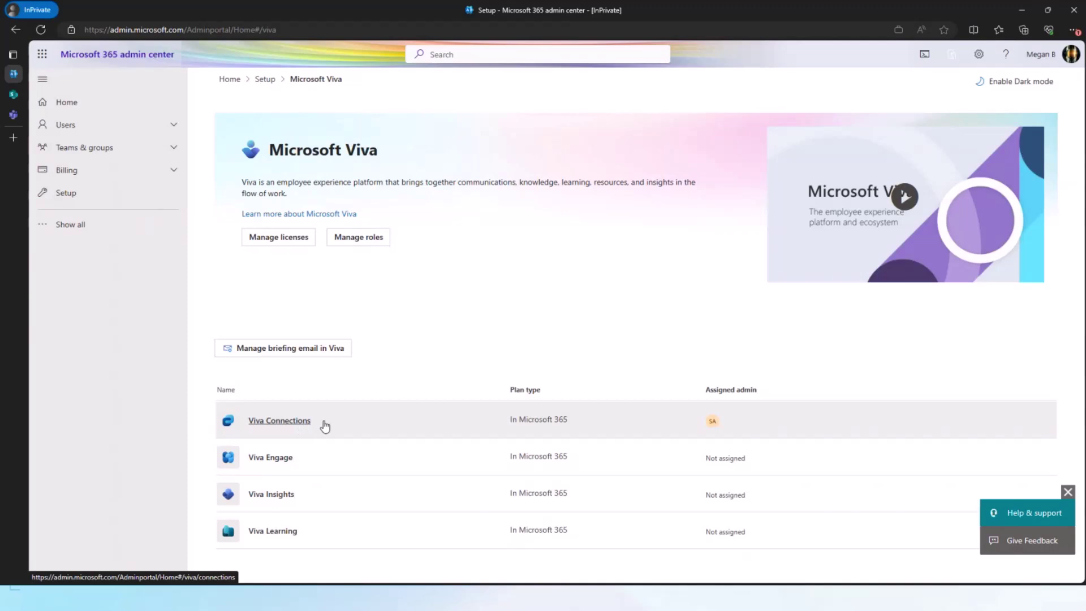
Open Viva Connections, review its More information and Set up sections, then return to management tasks.
{"action": "left_click", "coordinate": [284, 422]}
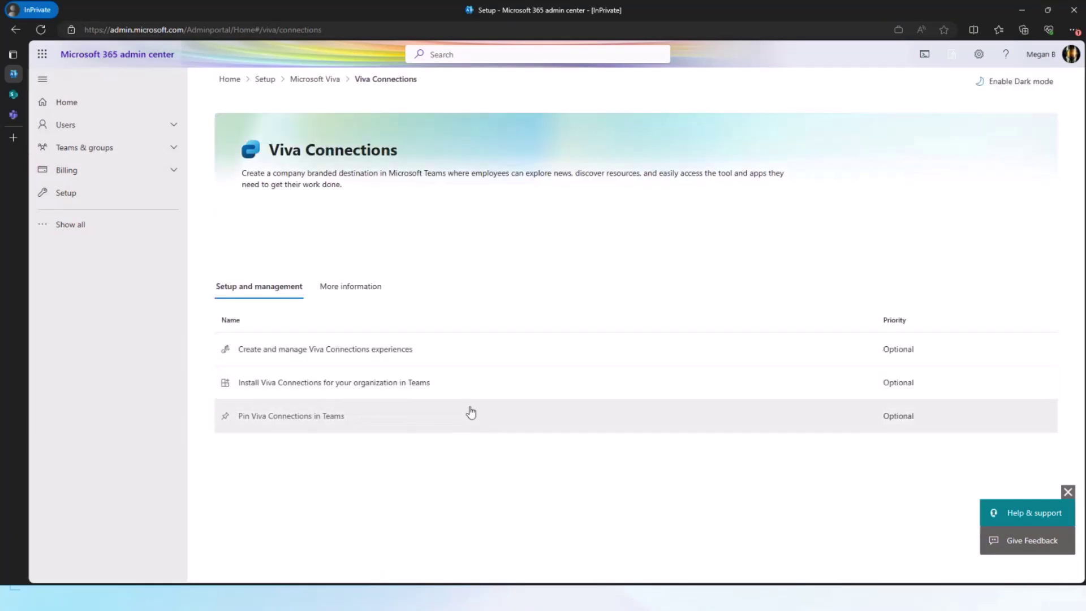
{"action": "left_click", "coordinate": [362, 289]}
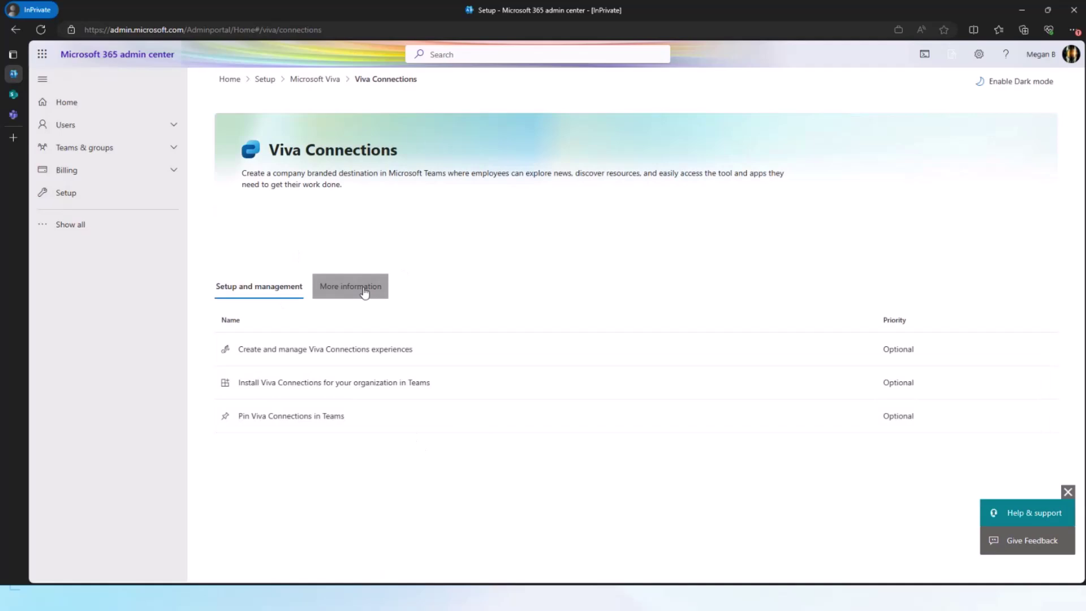
{"action": "left_click", "coordinate": [274, 428]}
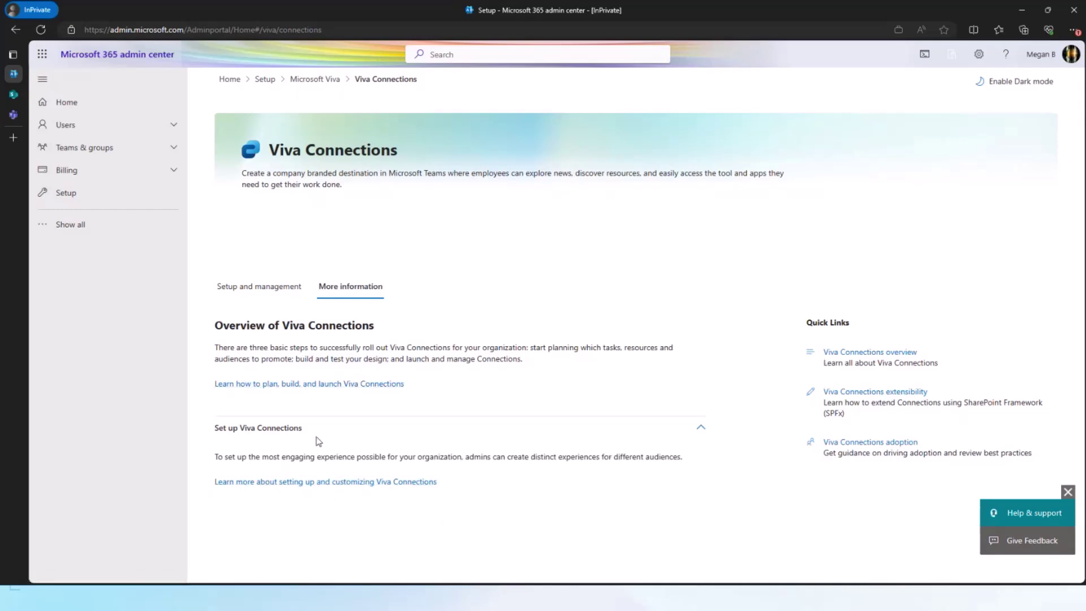
{"action": "left_click", "coordinate": [257, 291]}
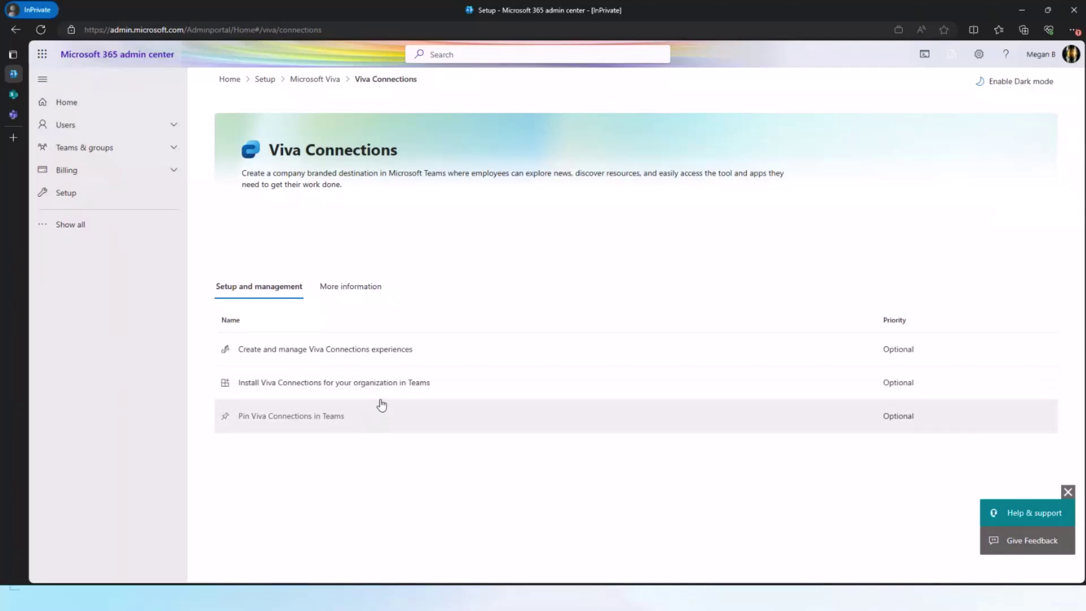
From the Viva Connections experiences list, start a new experience with Create new.
{"action": "left_click", "coordinate": [305, 350]}
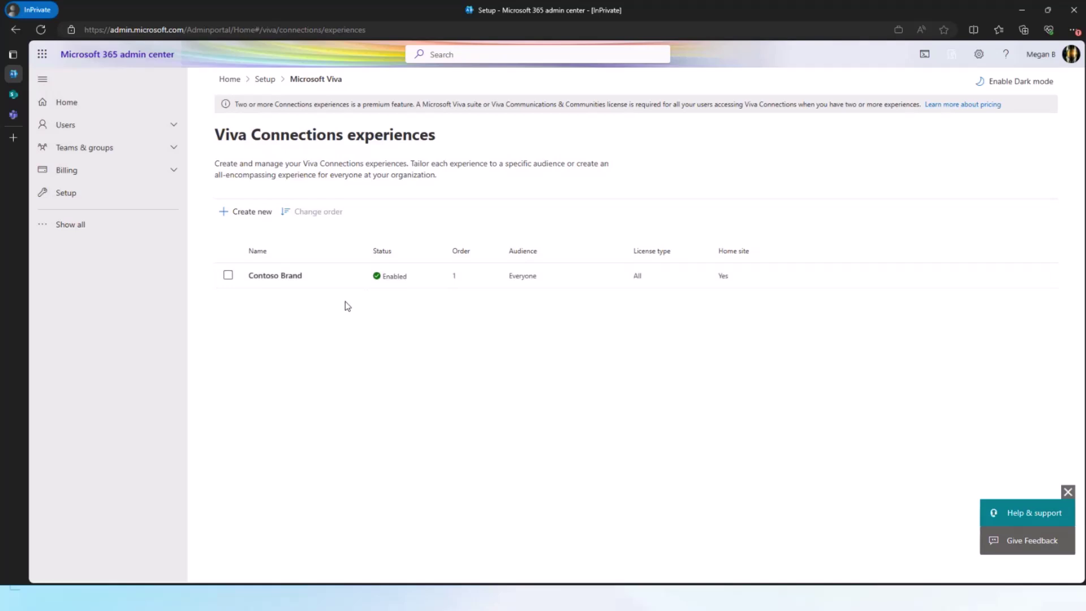
{"action": "left_click", "coordinate": [244, 214]}
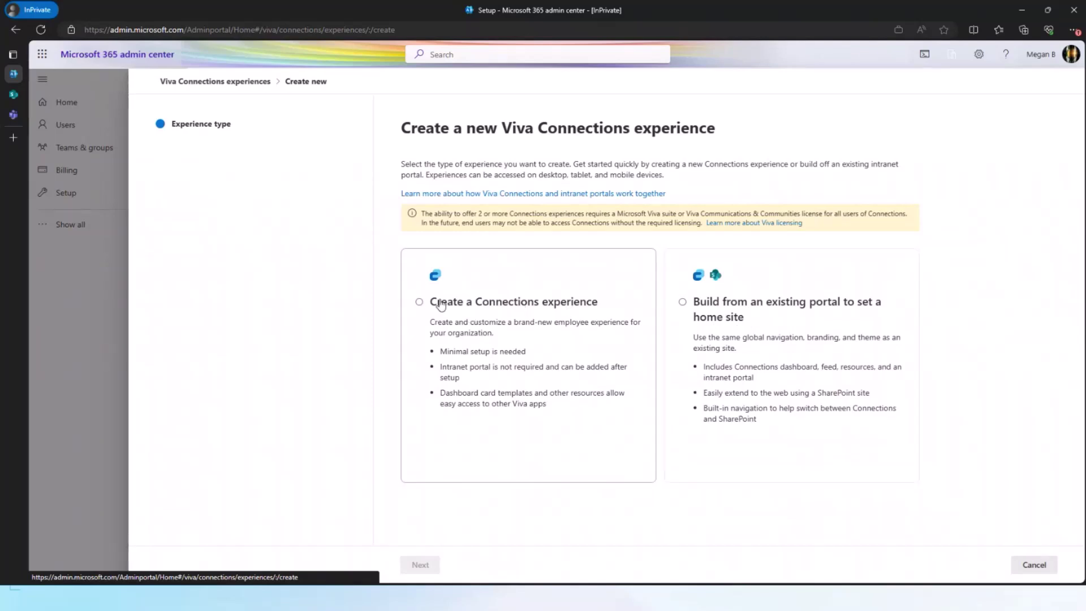
Create a Connections experience named 'Contoso Front-Line' and finish the wizard.
{"action": "left_click", "coordinate": [420, 304]}
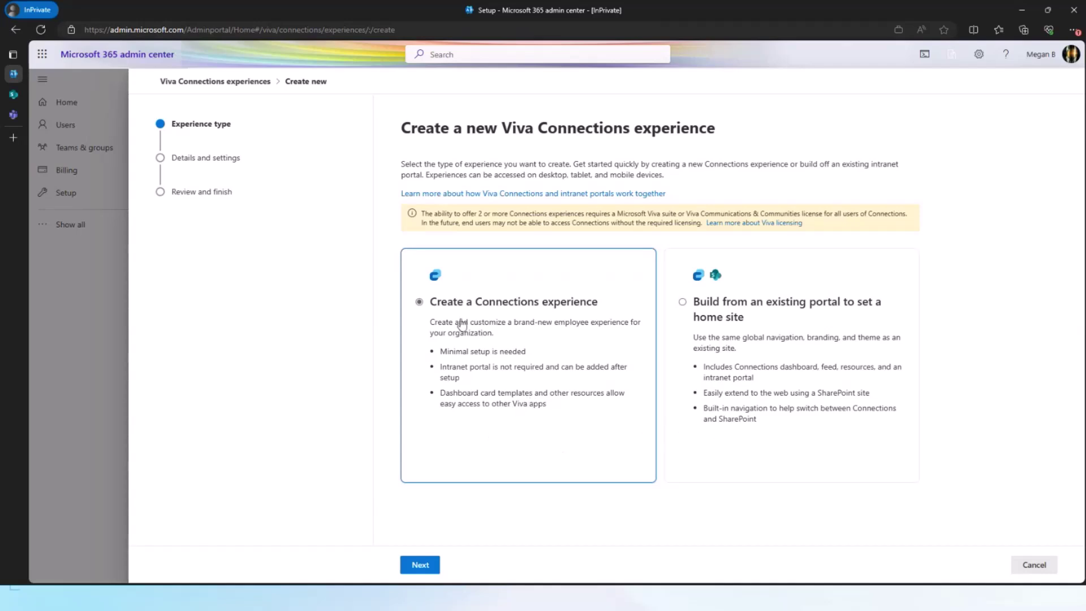
{"action": "left_click", "coordinate": [425, 564]}
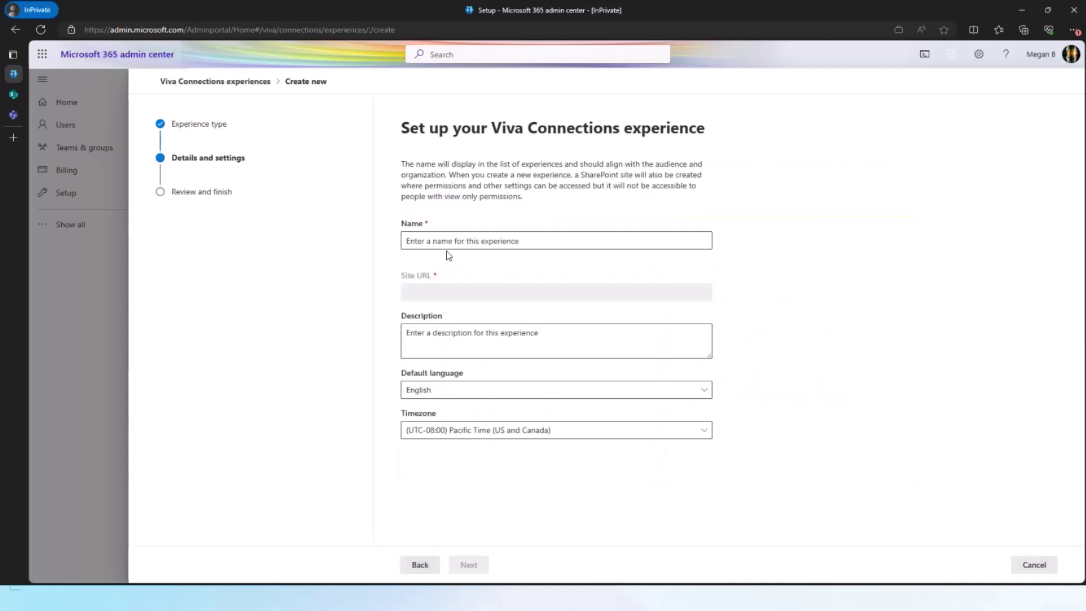
{"action": "left_click", "coordinate": [446, 241]}
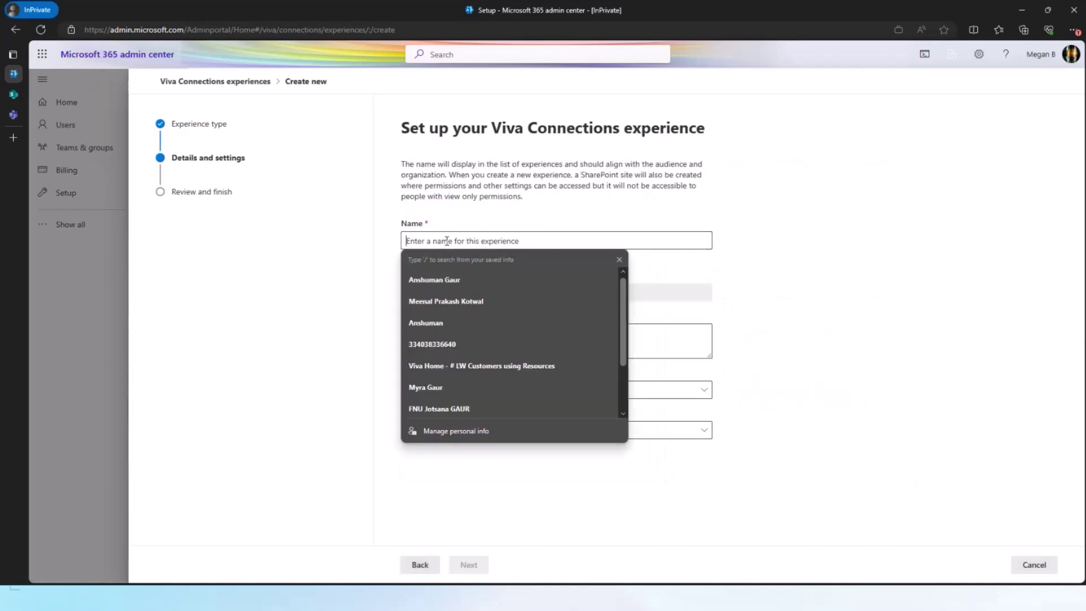
{"action": "type", "text": "Contoso F"}
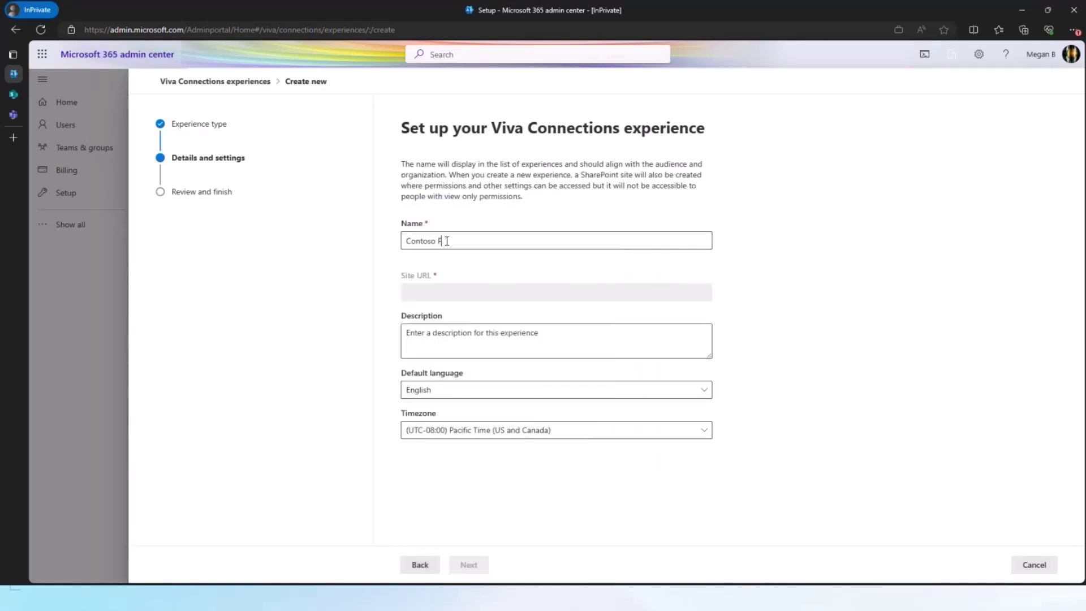
{"action": "type", "text": "ran"}
{"action": "type", "text": "t-Line"}
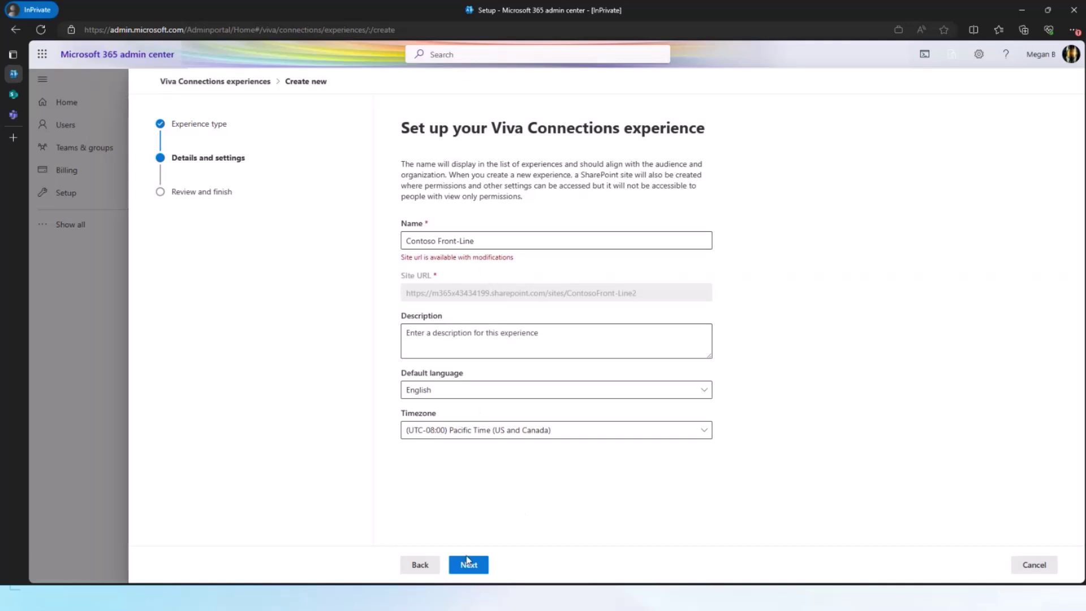
{"action": "left_click", "coordinate": [468, 564]}
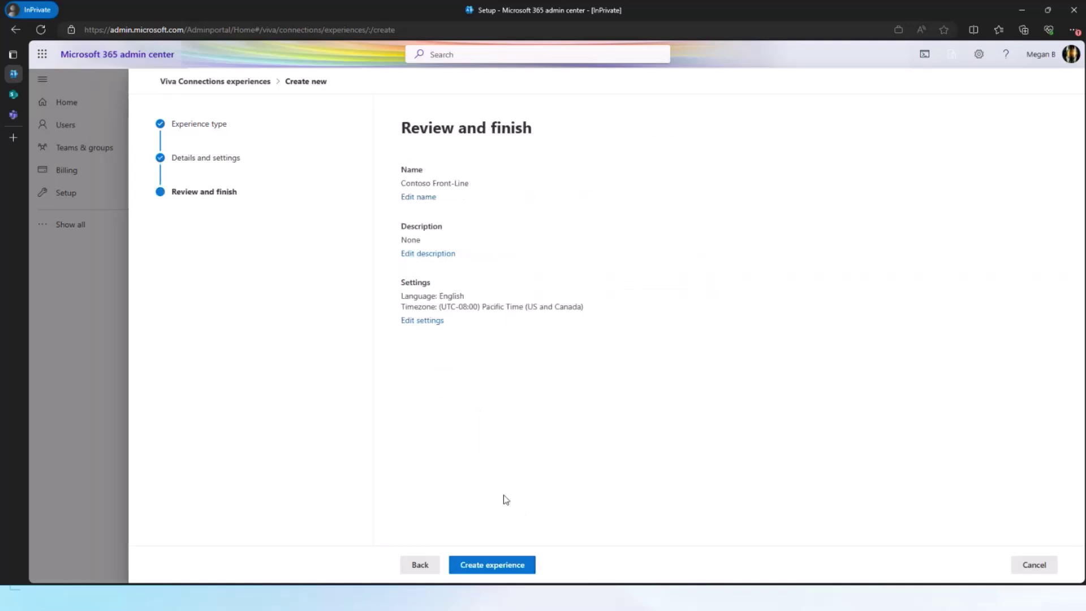
{"action": "left_click", "coordinate": [496, 567]}
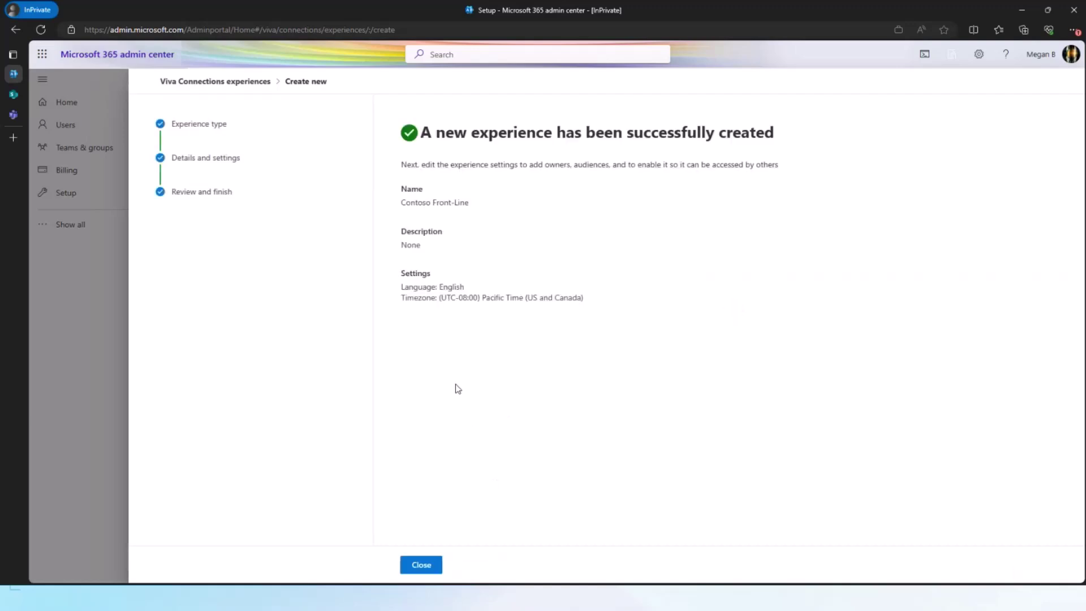
Open the Contoso Front-Line draft's Audiences tab and start editing its audience.
{"action": "left_click", "coordinate": [421, 566]}
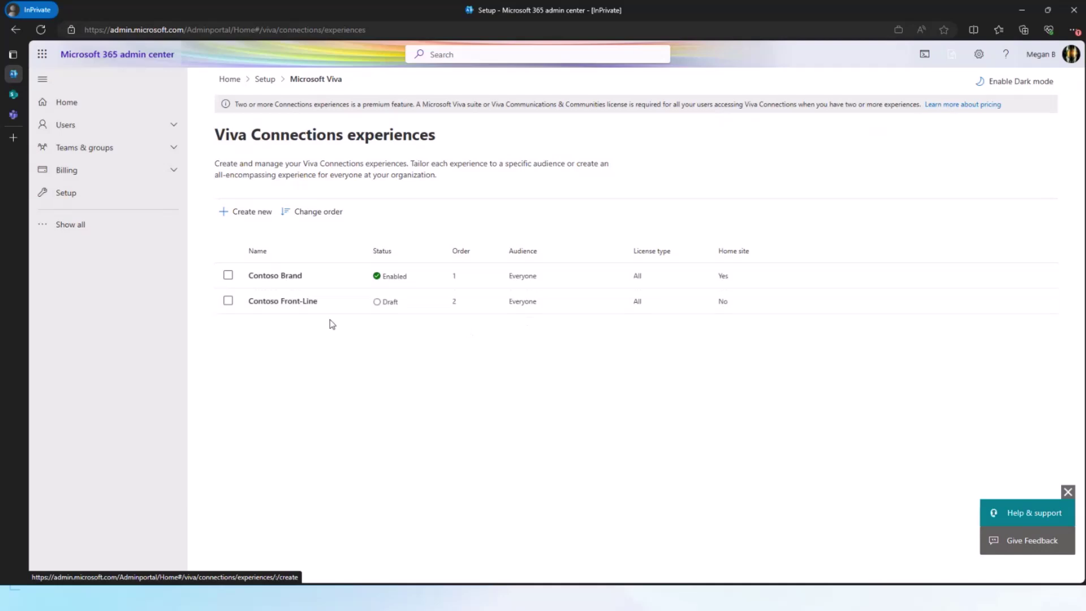
{"action": "left_click", "coordinate": [281, 303]}
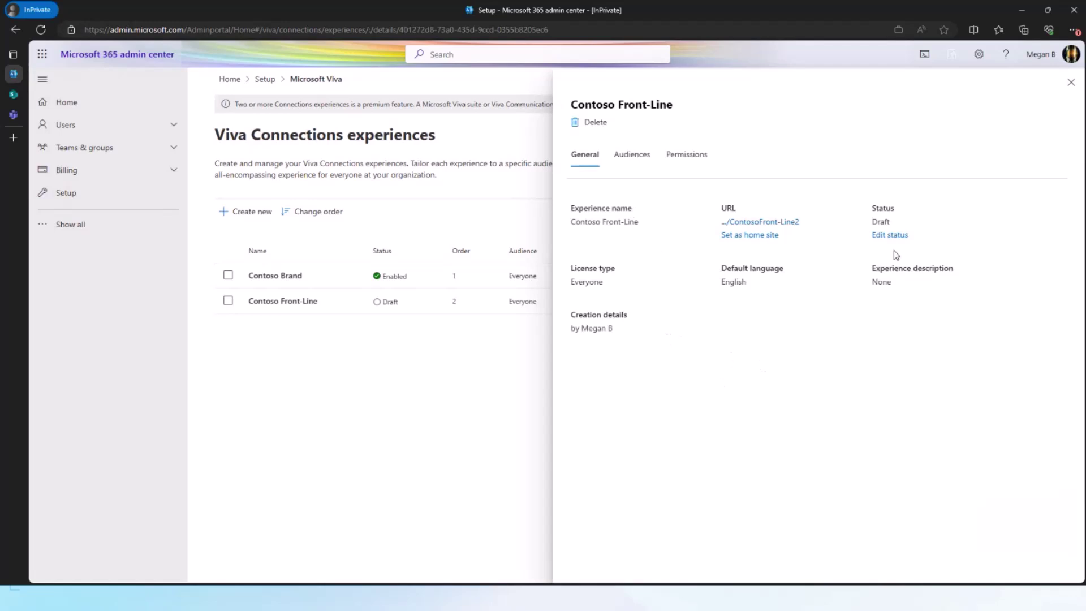
{"action": "left_click", "coordinate": [642, 167]}
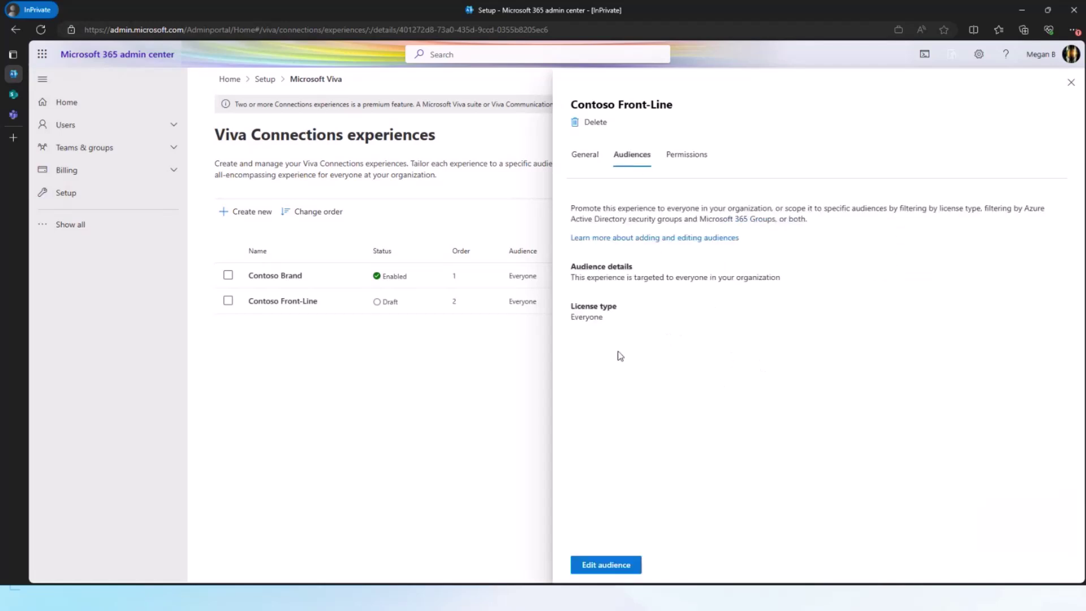
{"action": "left_click", "coordinate": [601, 566]}
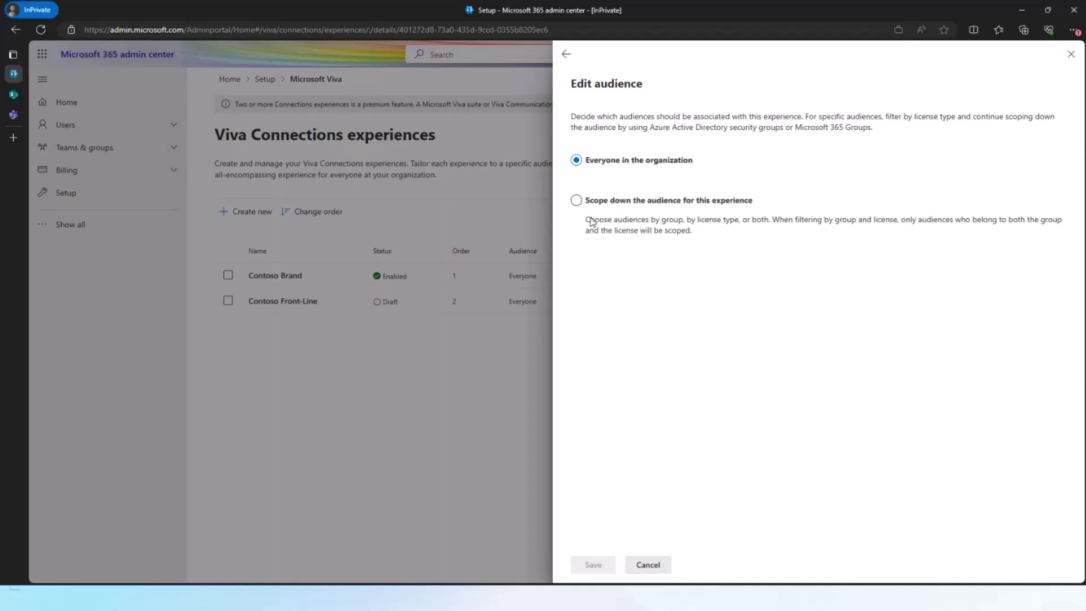
Scope the audience down to only frontline workers and save it.
{"action": "left_click", "coordinate": [576, 201]}
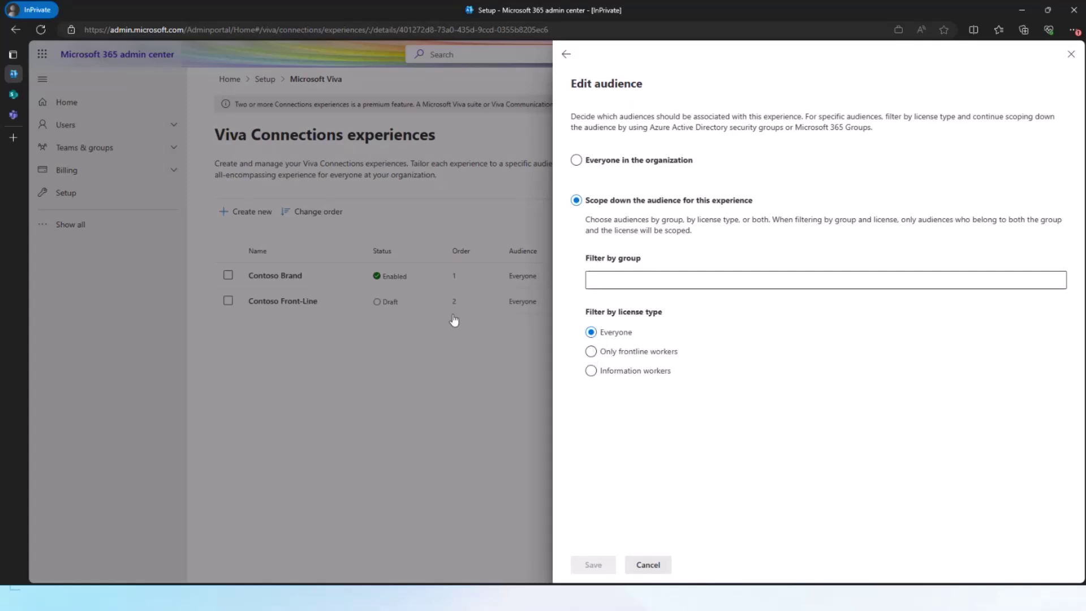
{"action": "left_click", "coordinate": [590, 352]}
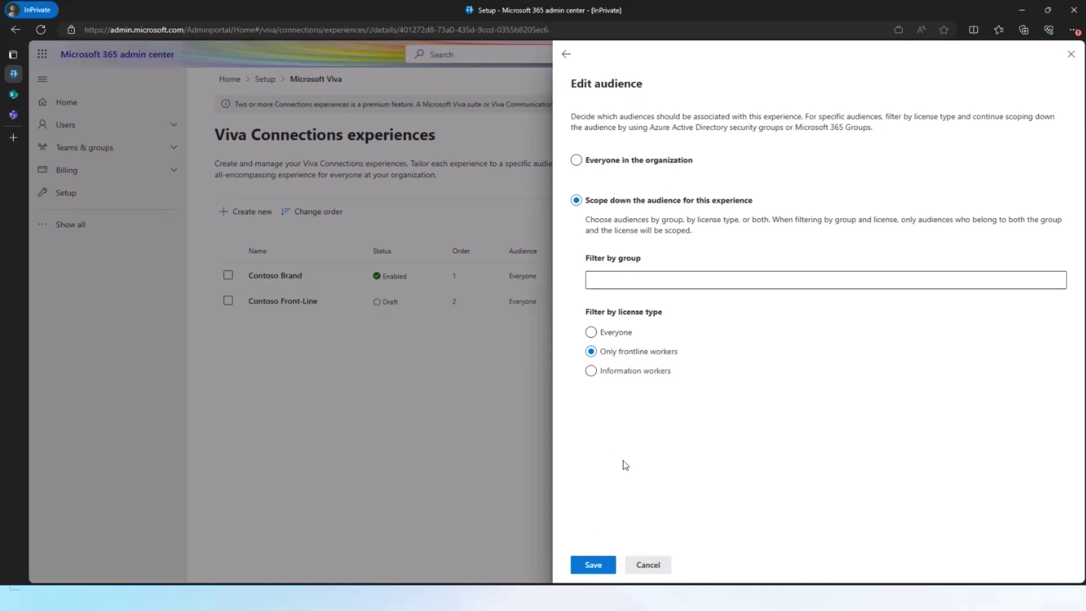
{"action": "left_click", "coordinate": [593, 566]}
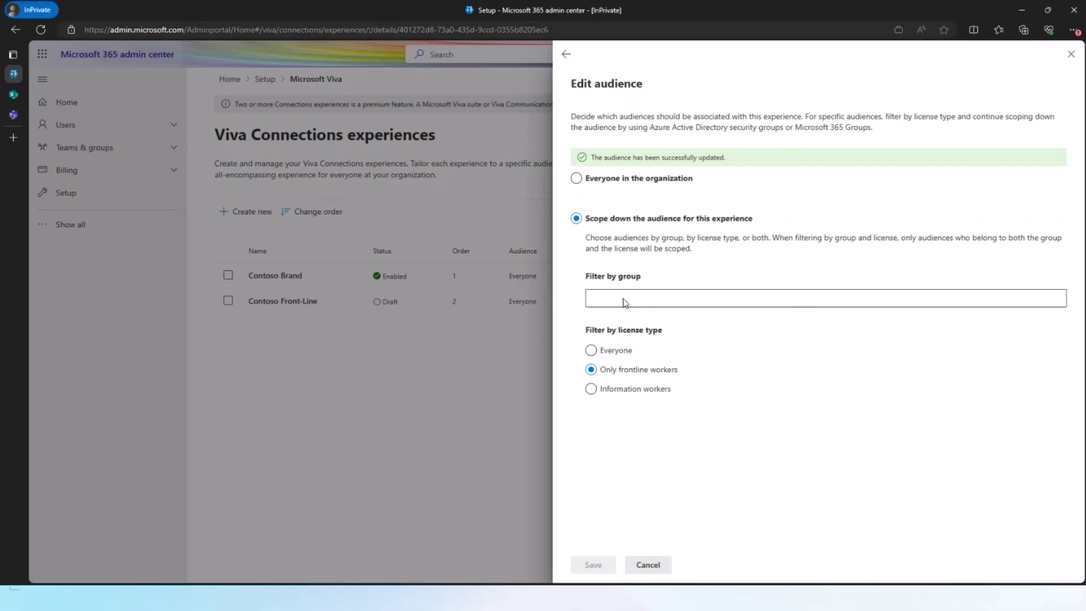
Check the experience's Permissions, then close the details panel.
{"action": "left_click", "coordinate": [566, 54]}
{"action": "left_click", "coordinate": [686, 154]}
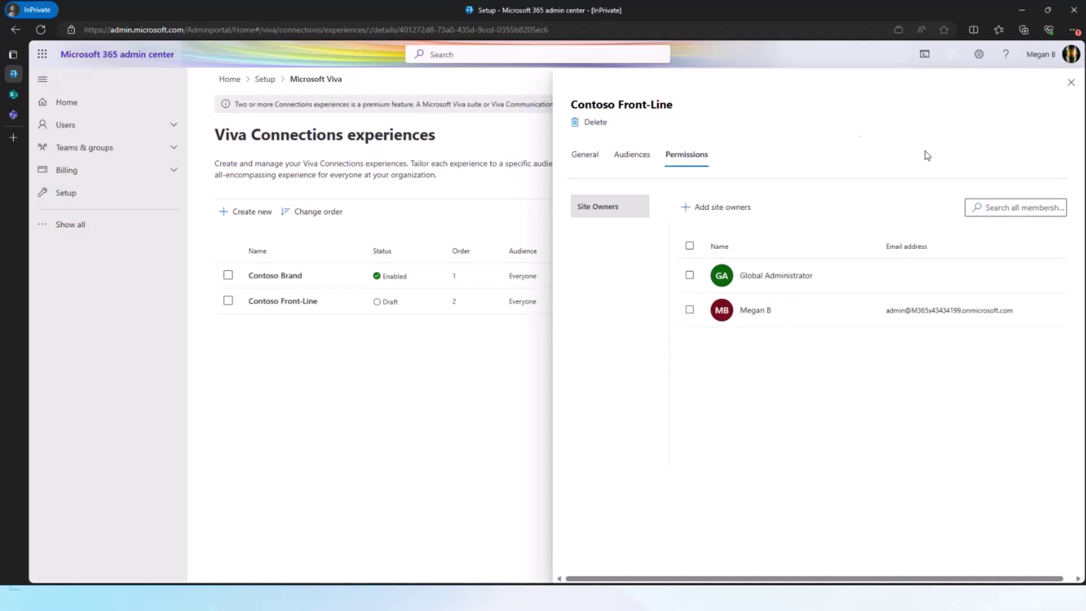
{"action": "left_click", "coordinate": [1071, 85]}
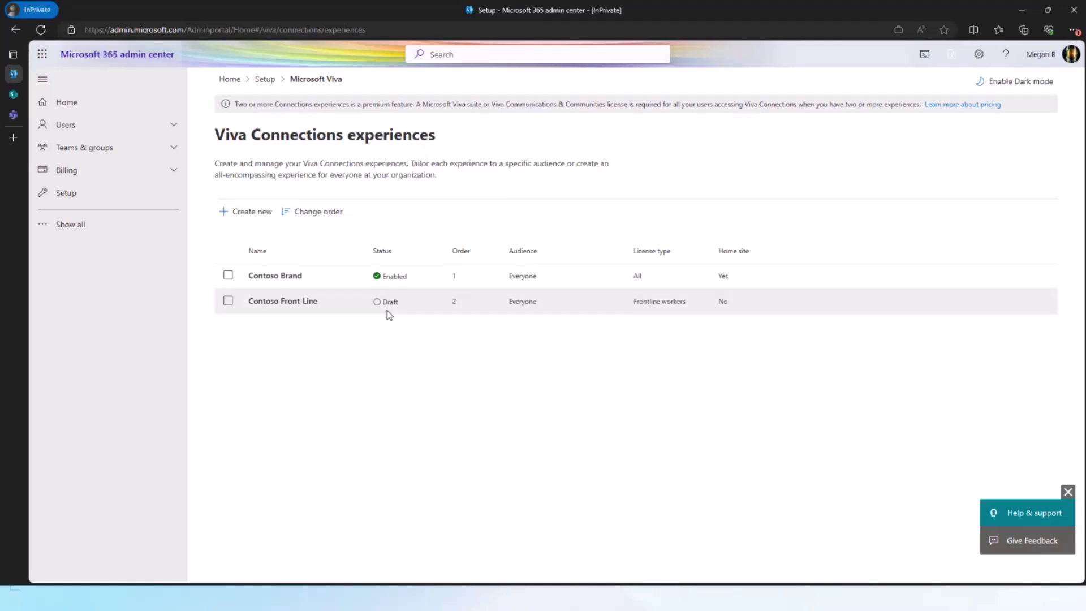
Refresh the Viva page in Teams and open its '...' options menu.
{"action": "left_click", "coordinate": [12, 115]}
{"action": "left_click", "coordinate": [41, 31]}
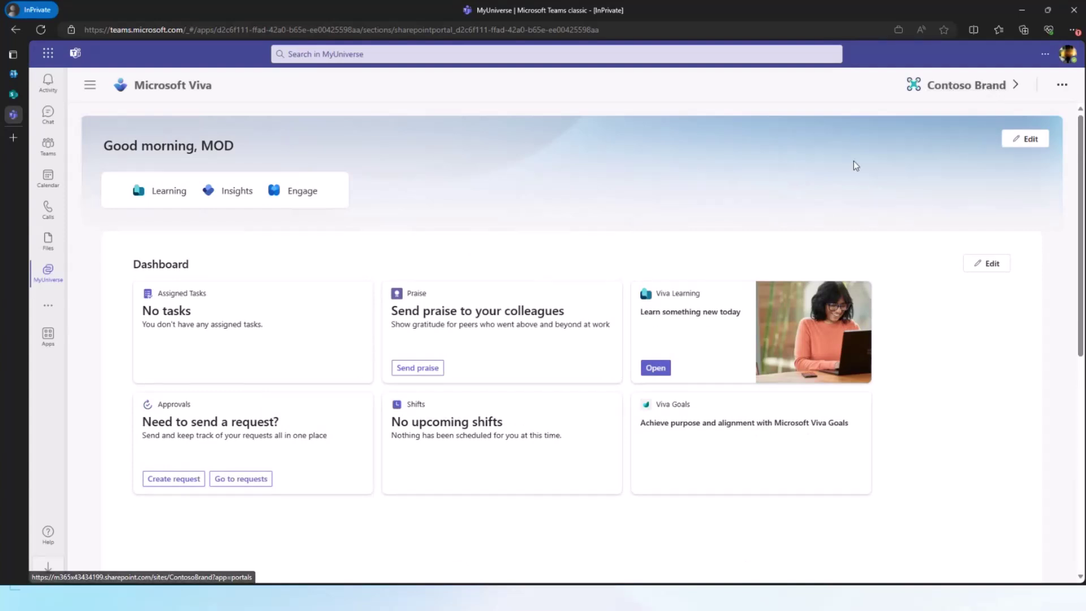
{"action": "left_click", "coordinate": [1062, 88]}
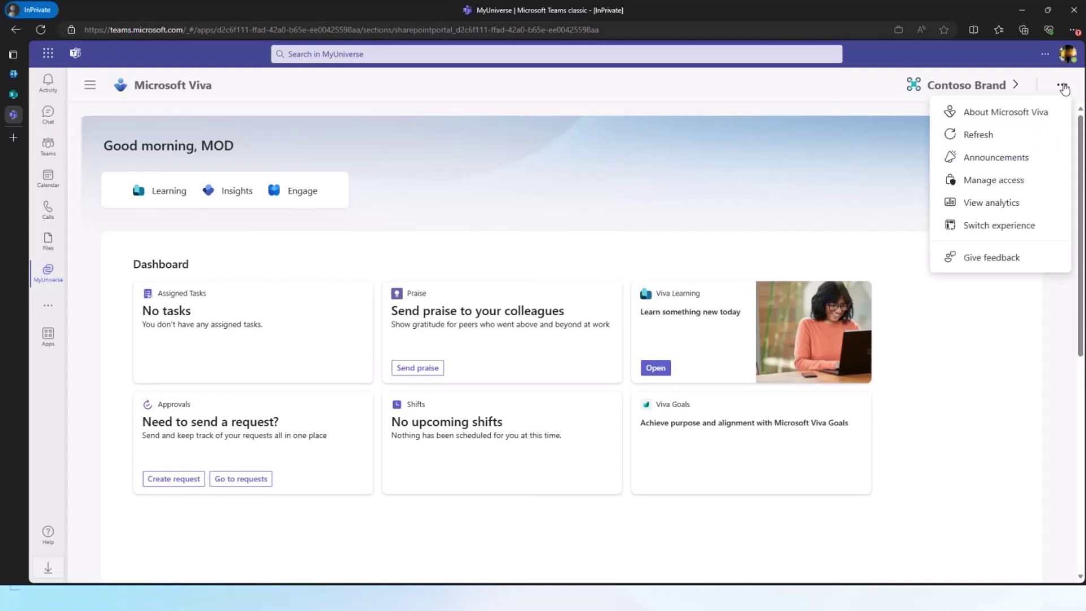
Switch the Viva home from Contoso Brand to the Contoso Front-Line experience.
{"action": "left_click", "coordinate": [988, 226]}
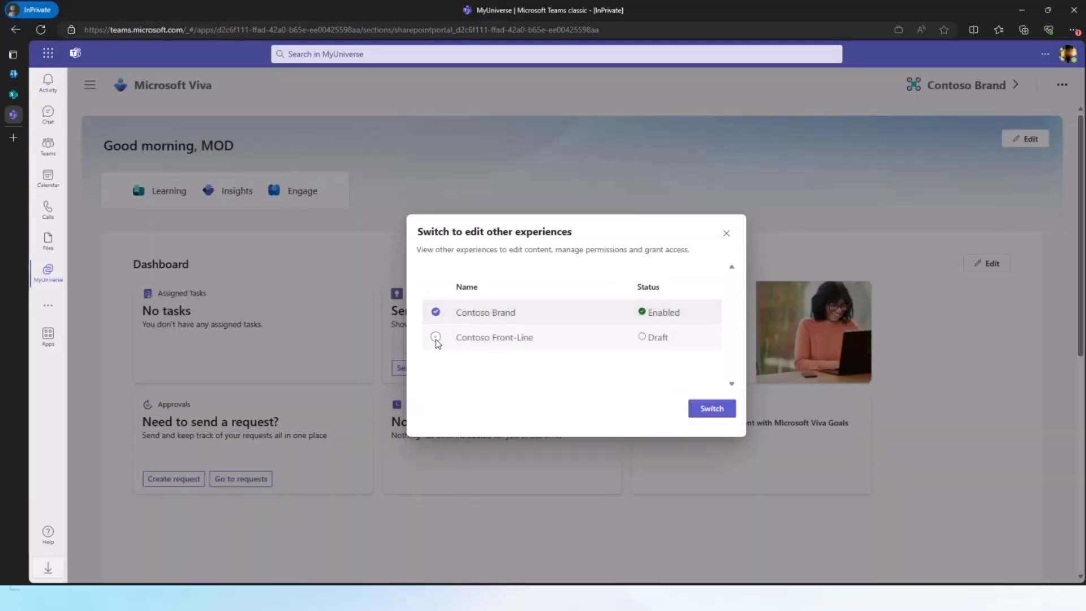
{"action": "left_click", "coordinate": [436, 337]}
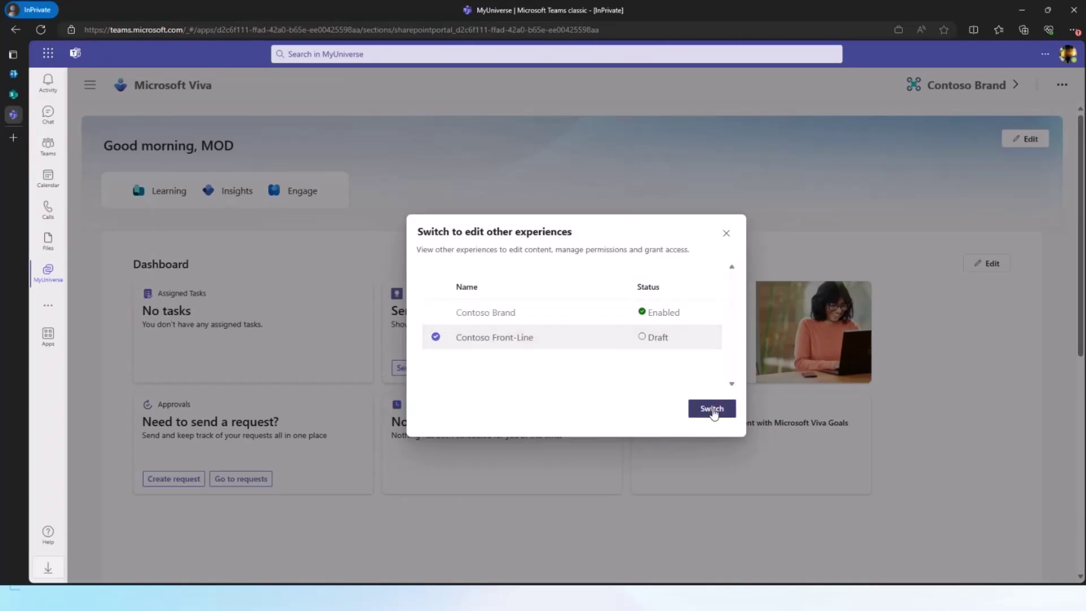
{"action": "left_click", "coordinate": [711, 408]}
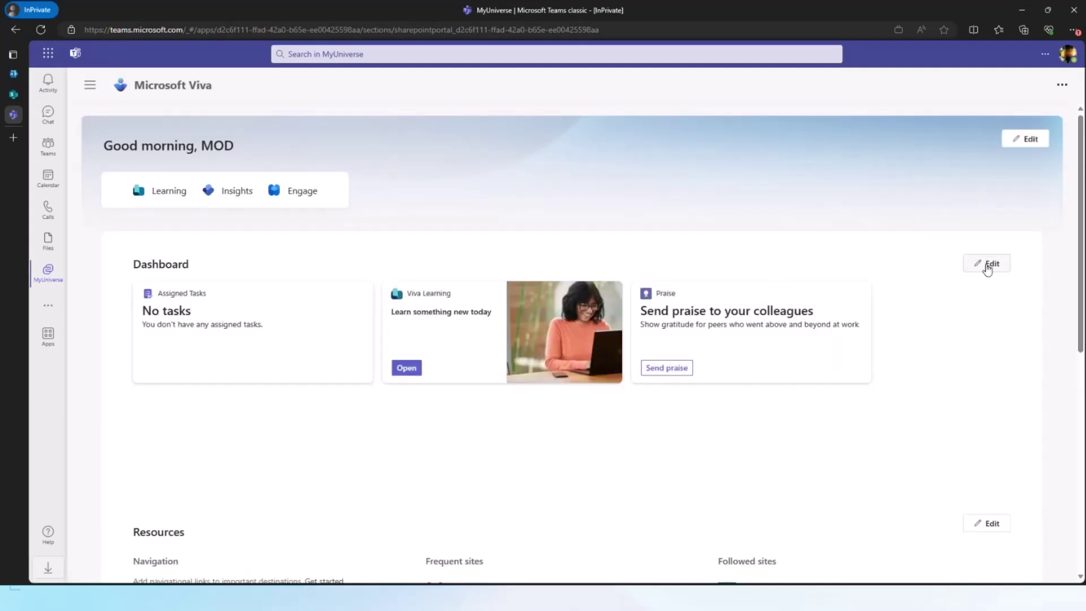
Set up the dashboard with the Frontline workers default cards and publish it.
{"action": "left_click", "coordinate": [987, 270]}
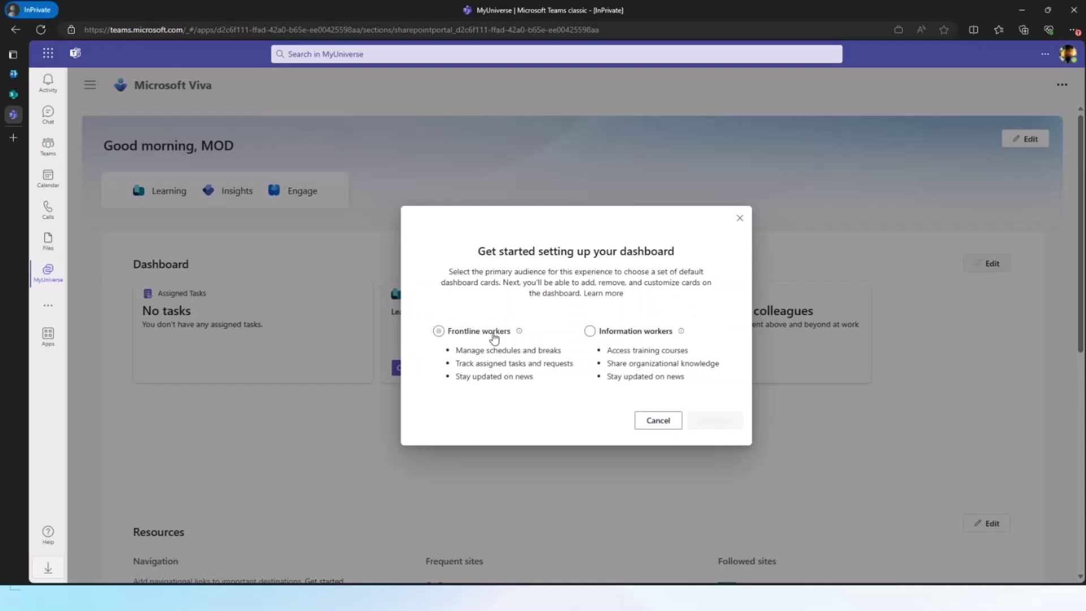
{"action": "left_click", "coordinate": [438, 331]}
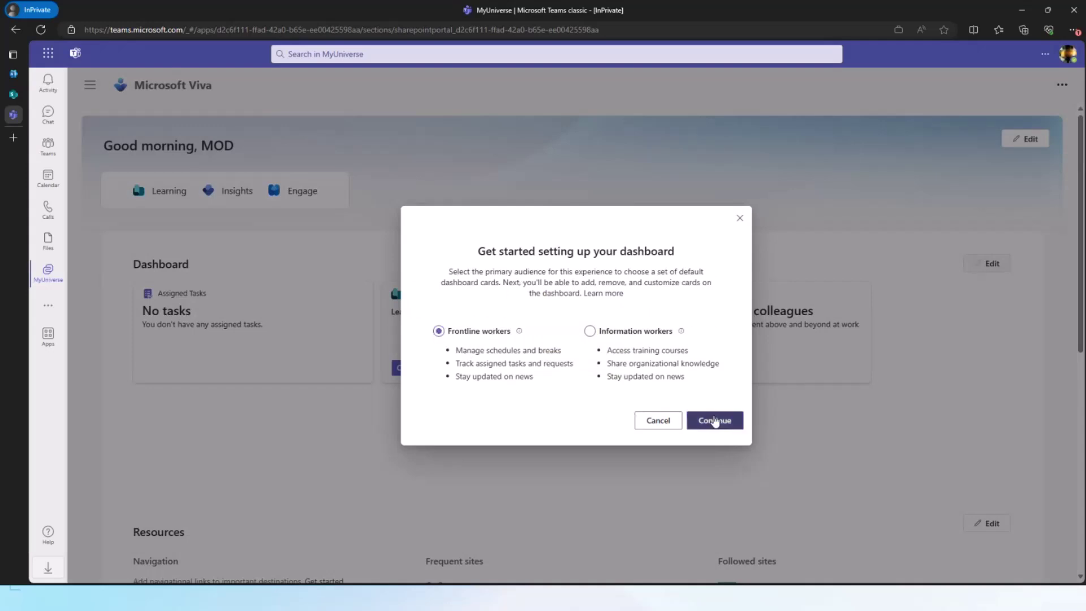
{"action": "left_click", "coordinate": [714, 422]}
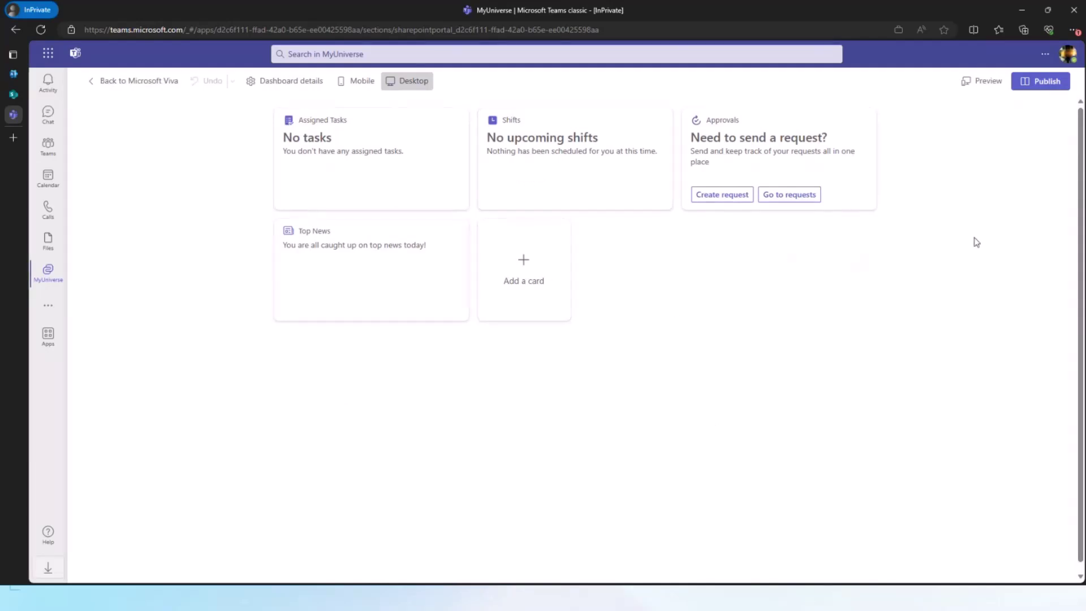
{"action": "left_click", "coordinate": [1044, 86]}
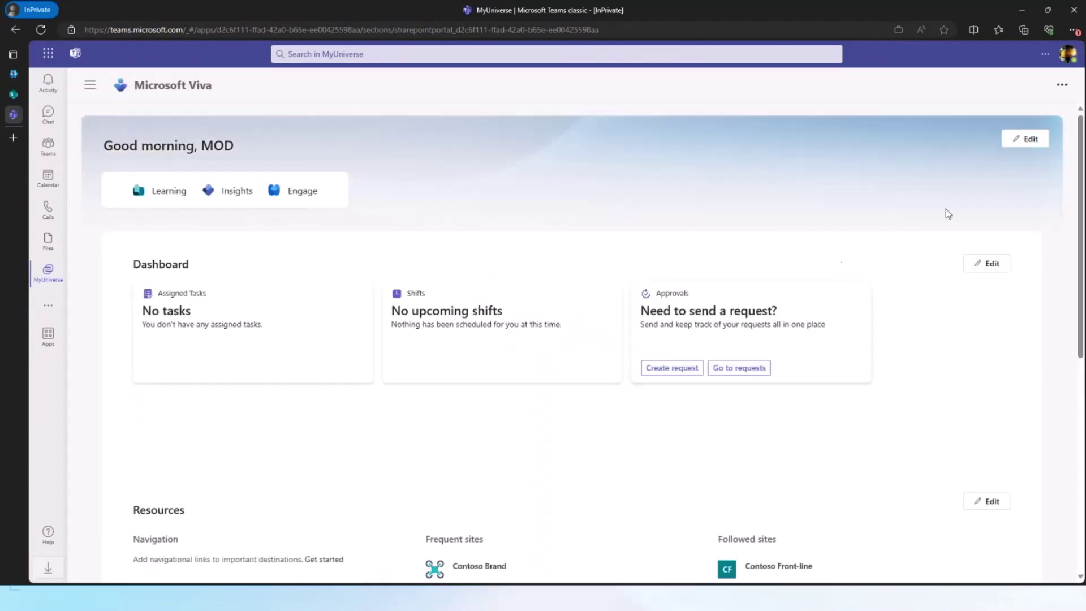
Replace the header banner with the uploaded Contoso image and save it.
{"action": "left_click", "coordinate": [1024, 139]}
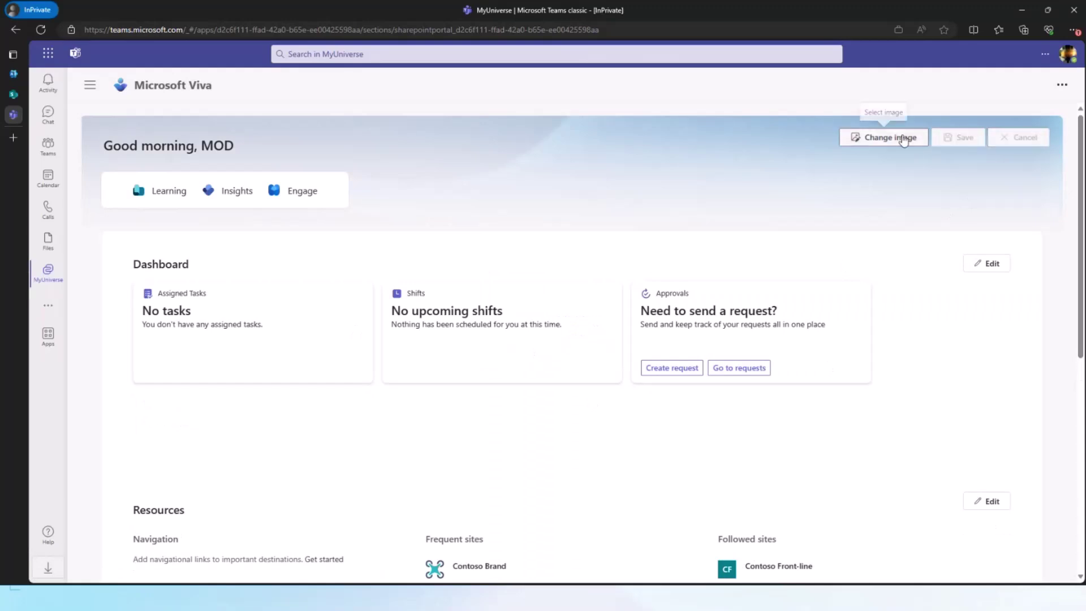
{"action": "left_click", "coordinate": [903, 139]}
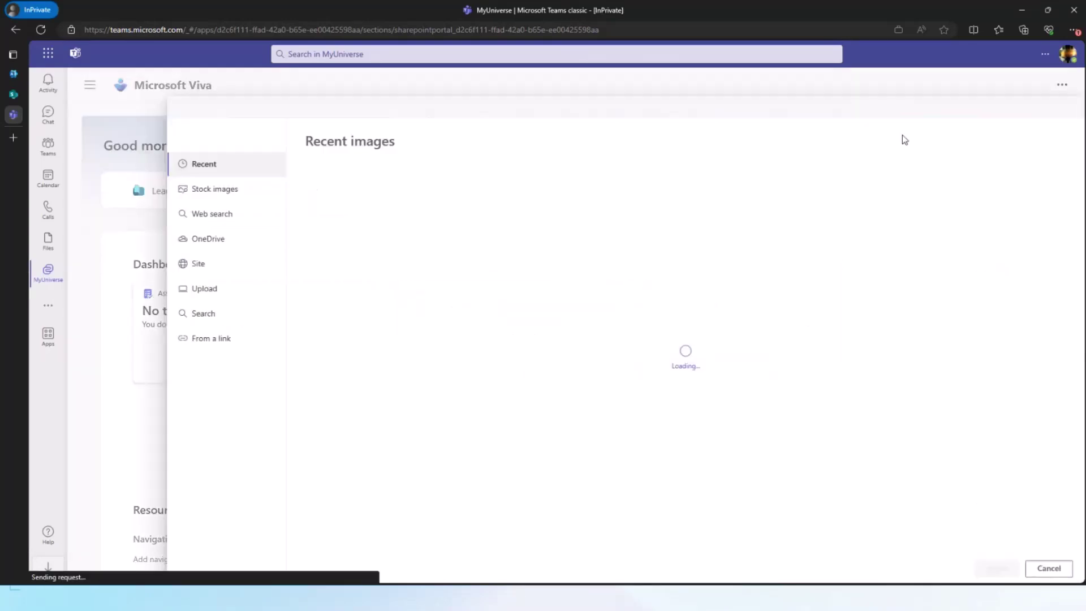
{"action": "left_click", "coordinate": [211, 290]}
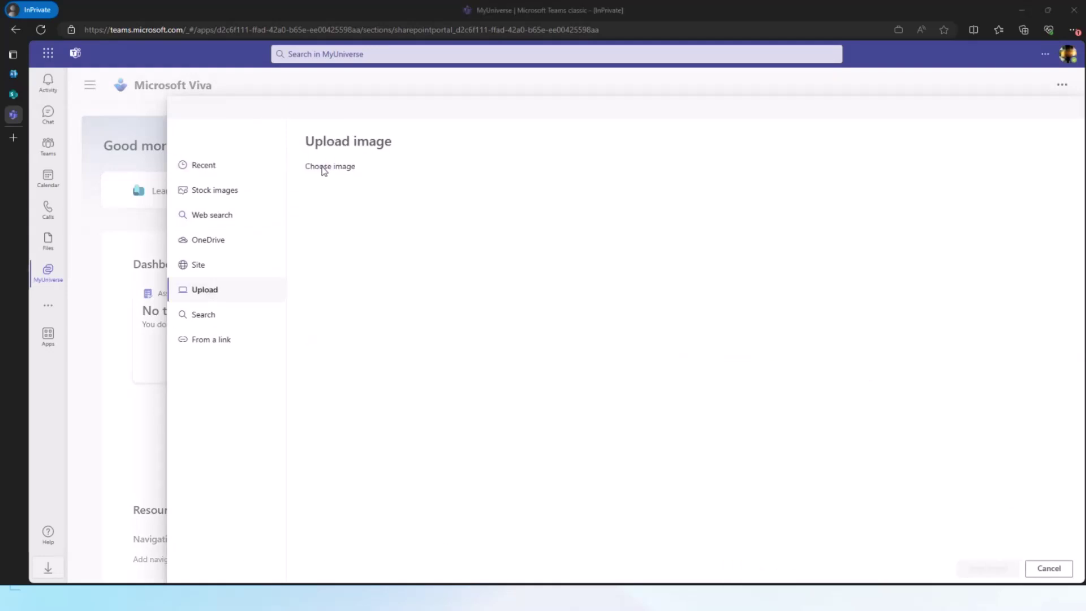
{"action": "left_click", "coordinate": [325, 168]}
{"action": "double_click", "coordinate": [194, 107]}
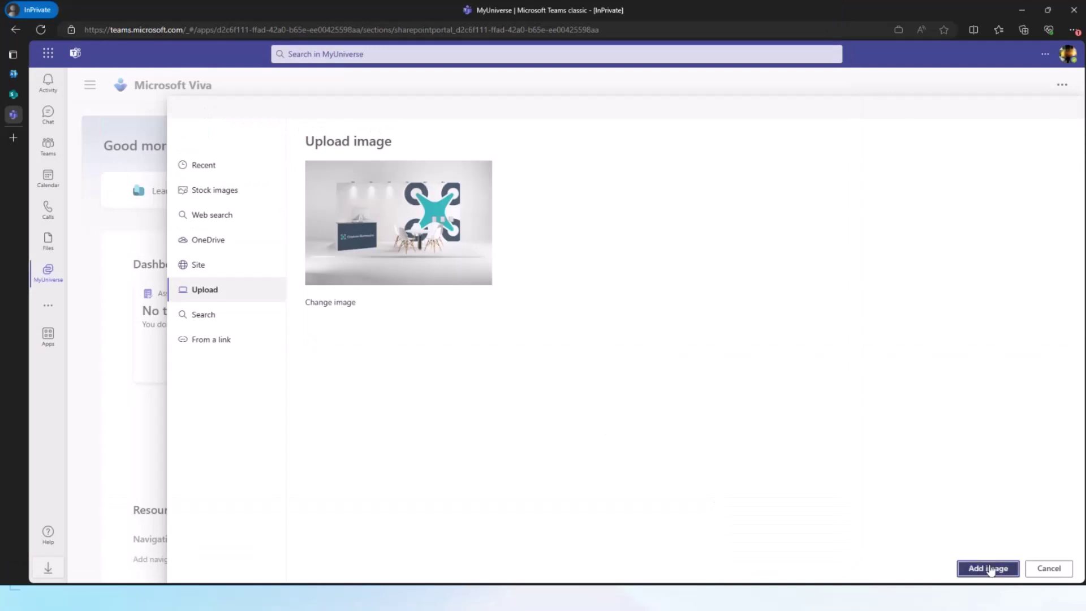
{"action": "left_click", "coordinate": [986, 568]}
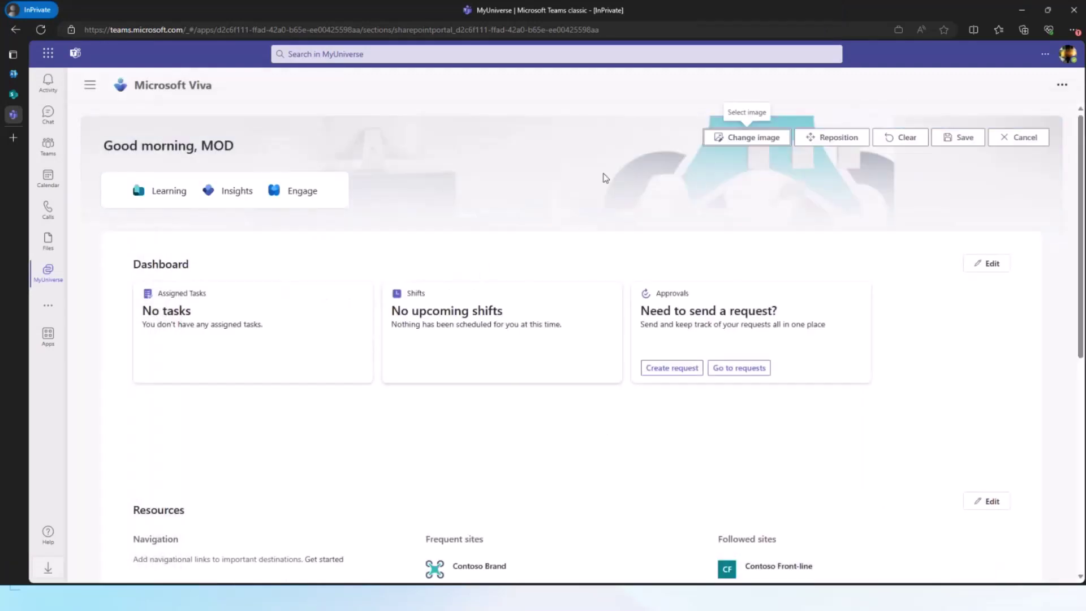
{"action": "left_click", "coordinate": [956, 138]}
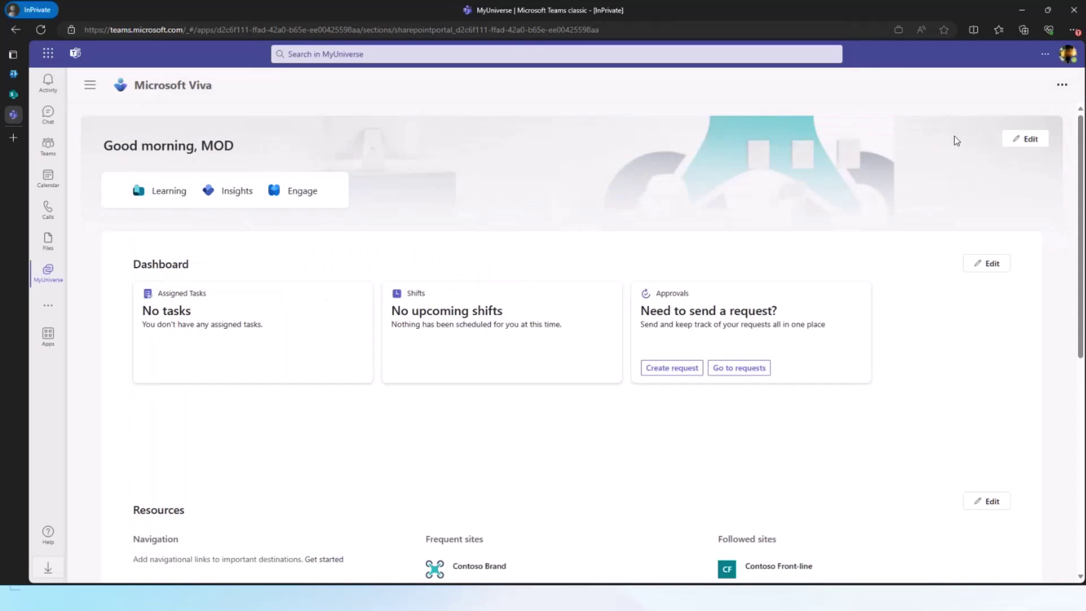
Open the experience switcher from the page options, then close it without switching.
{"action": "left_click", "coordinate": [1062, 88]}
{"action": "left_click", "coordinate": [1044, 54]}
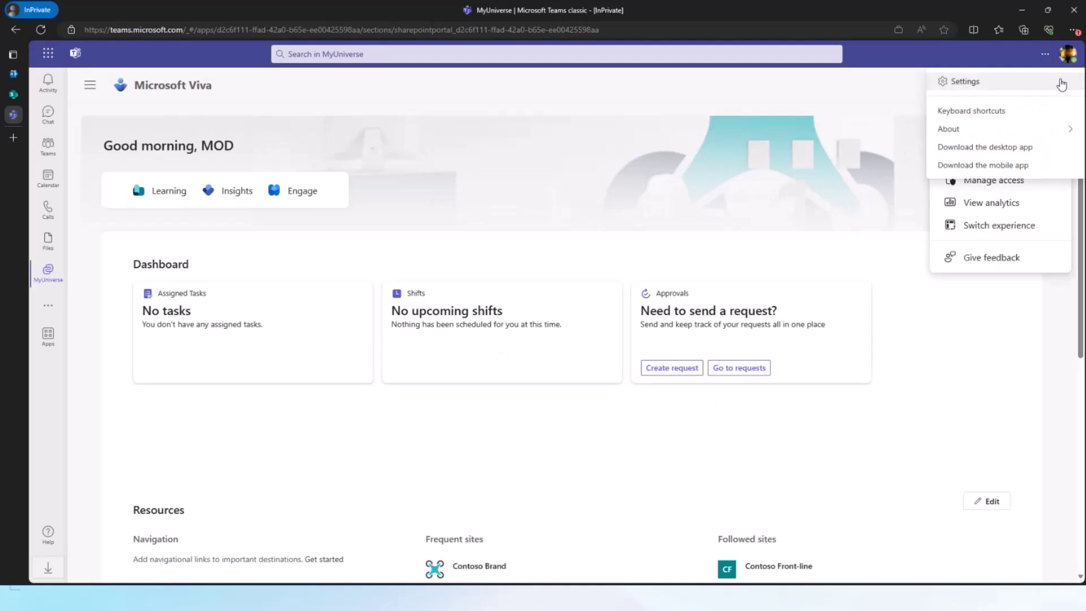
{"action": "left_click", "coordinate": [941, 55]}
{"action": "left_click", "coordinate": [998, 225]}
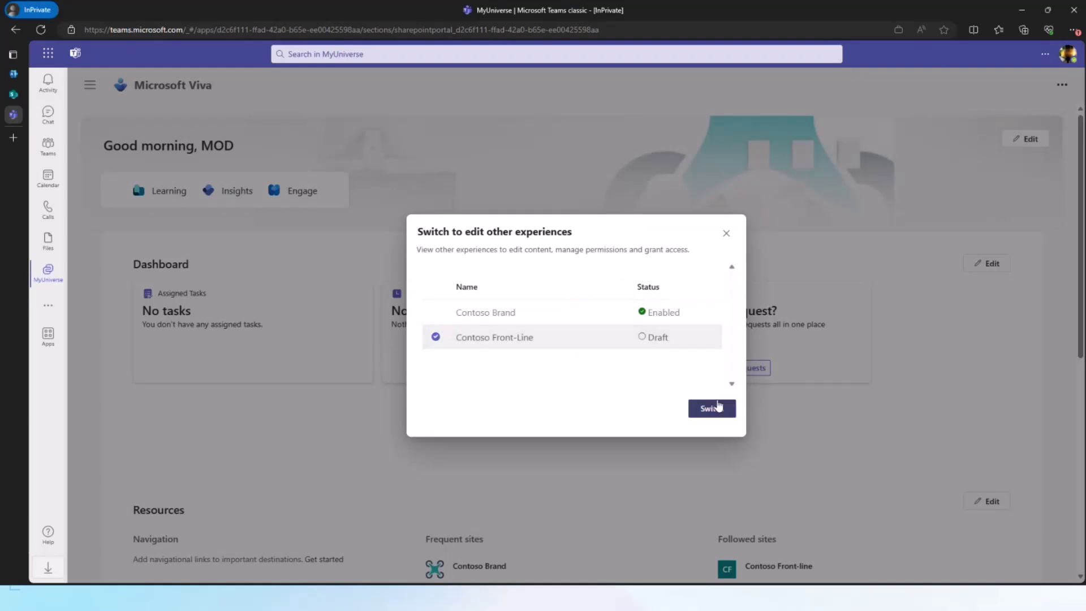
{"action": "left_click", "coordinate": [726, 233]}
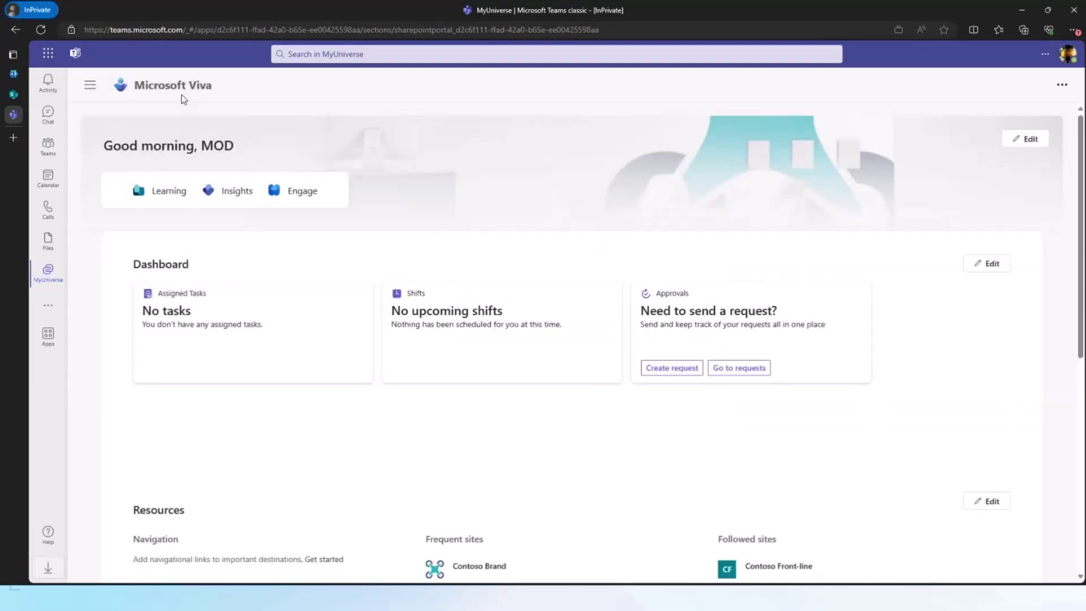
Set the Contoso Front-Line experience's status to Enabled and save it, alongside Contoso Brand.
{"action": "left_click", "coordinate": [16, 76]}
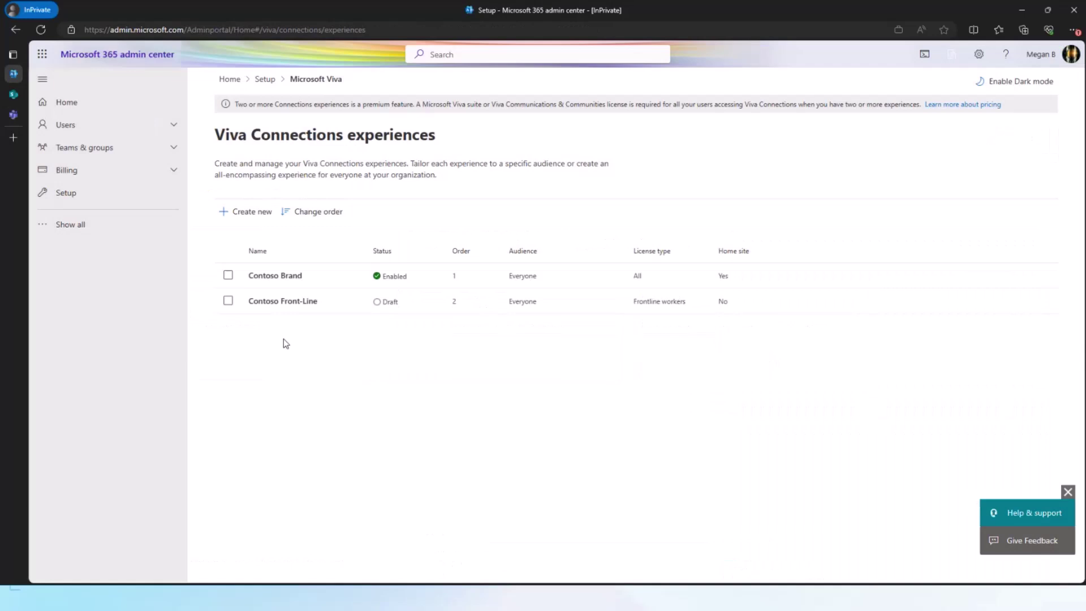
{"action": "left_click", "coordinate": [277, 305]}
{"action": "left_click", "coordinate": [885, 236]}
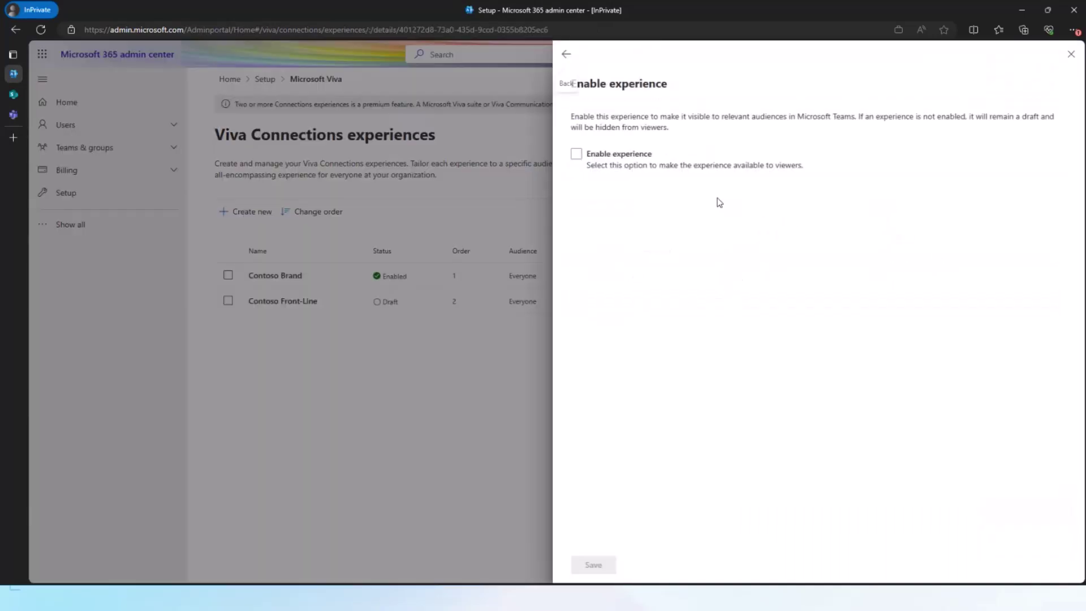
{"action": "left_click", "coordinate": [576, 155]}
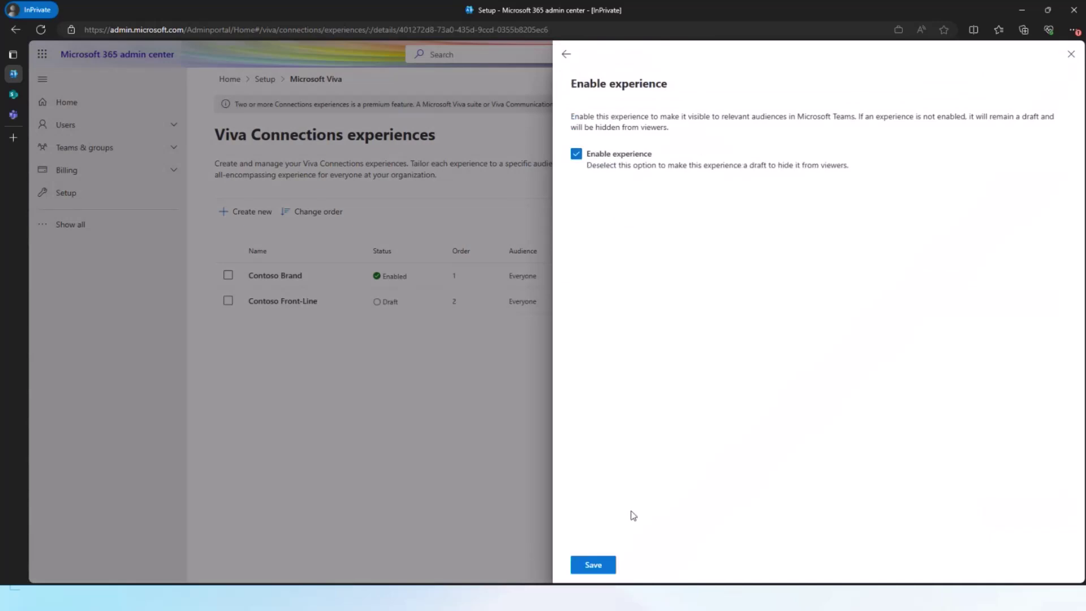
{"action": "left_click", "coordinate": [594, 565]}
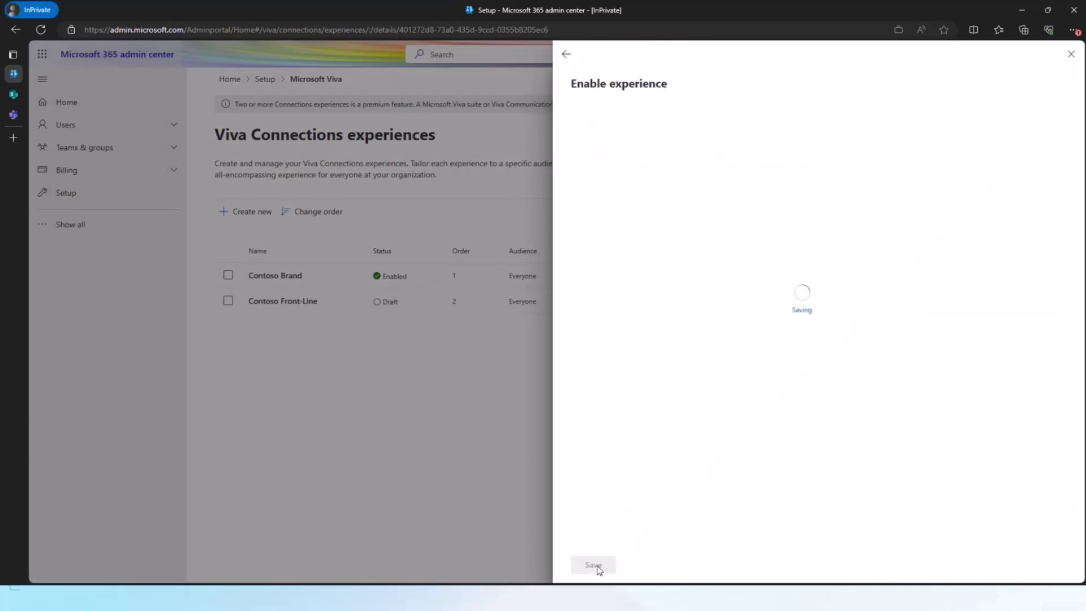
{"action": "left_click", "coordinate": [1071, 56]}
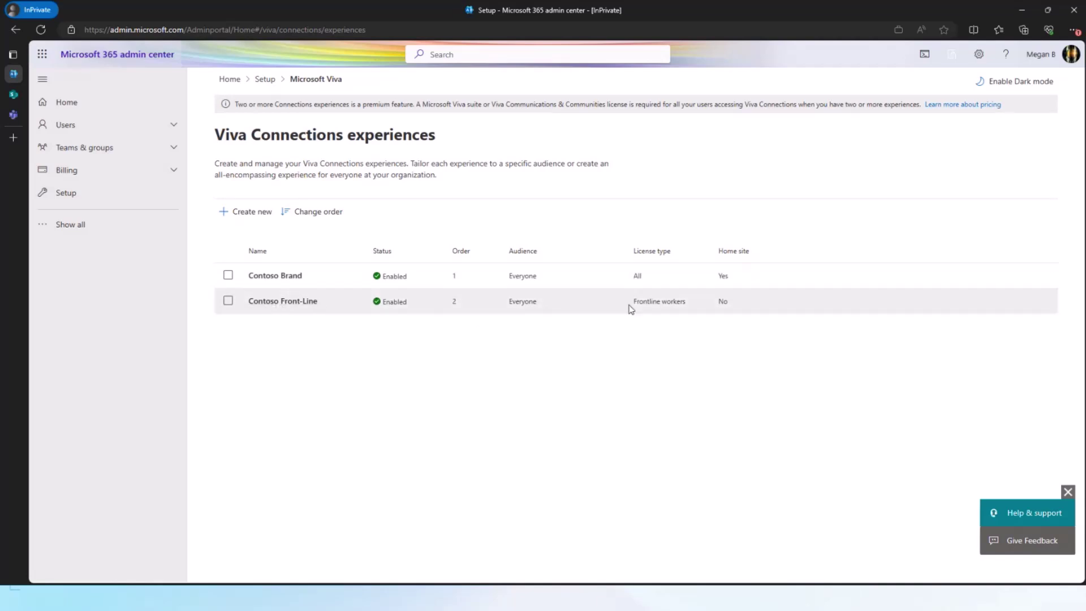
Reorder the experiences so Contoso Front-Line is 1 and Contoso Brand is 2, and save.
{"action": "left_click", "coordinate": [308, 213]}
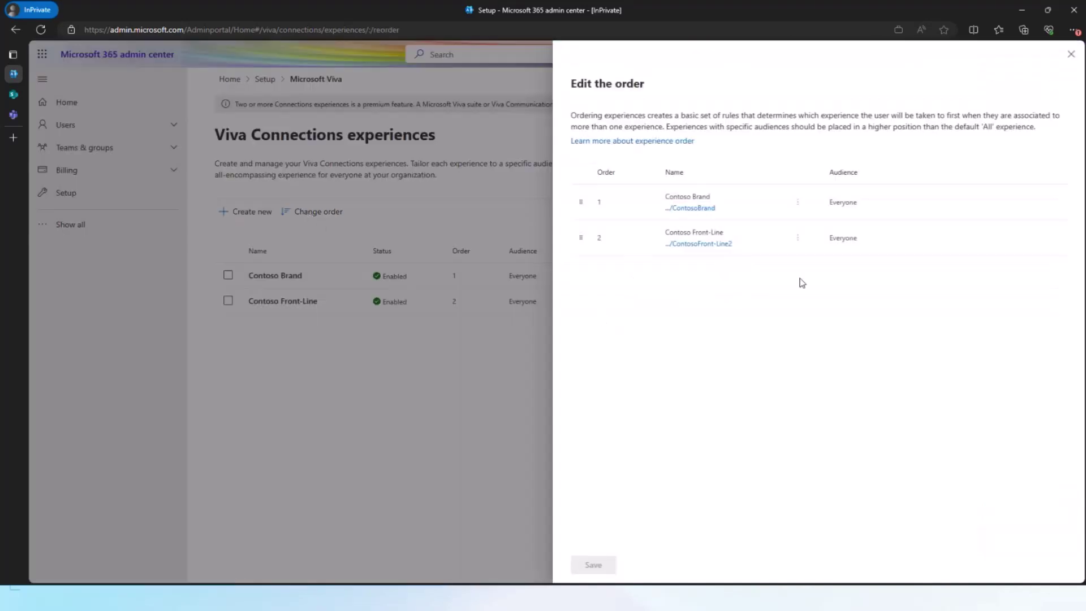
{"action": "left_click_drag", "start_coordinate": [578, 238], "coordinate": [575, 204]}
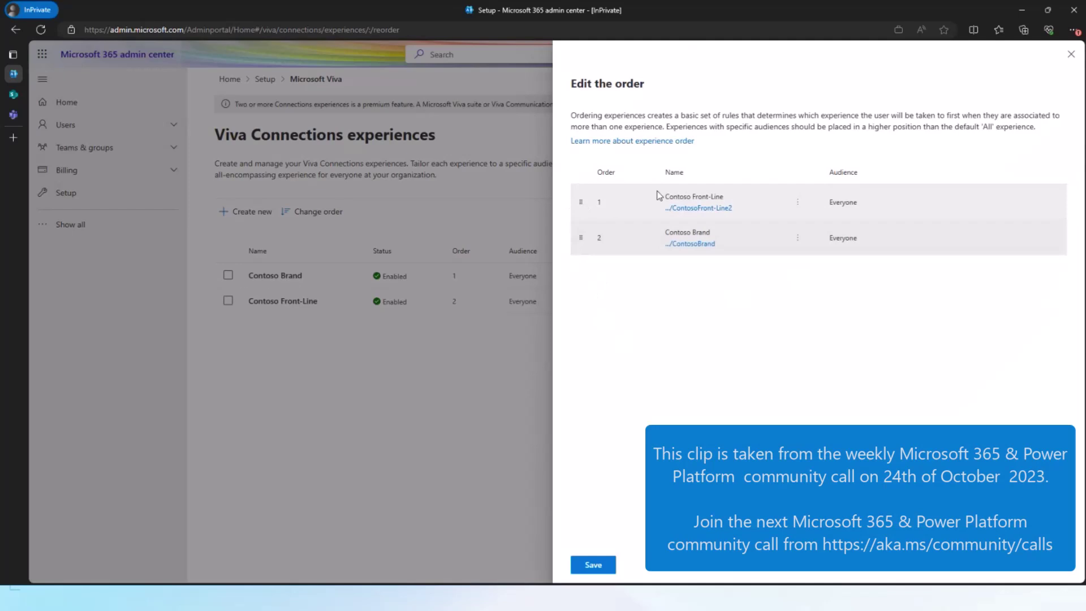
{"action": "left_click", "coordinate": [591, 566]}
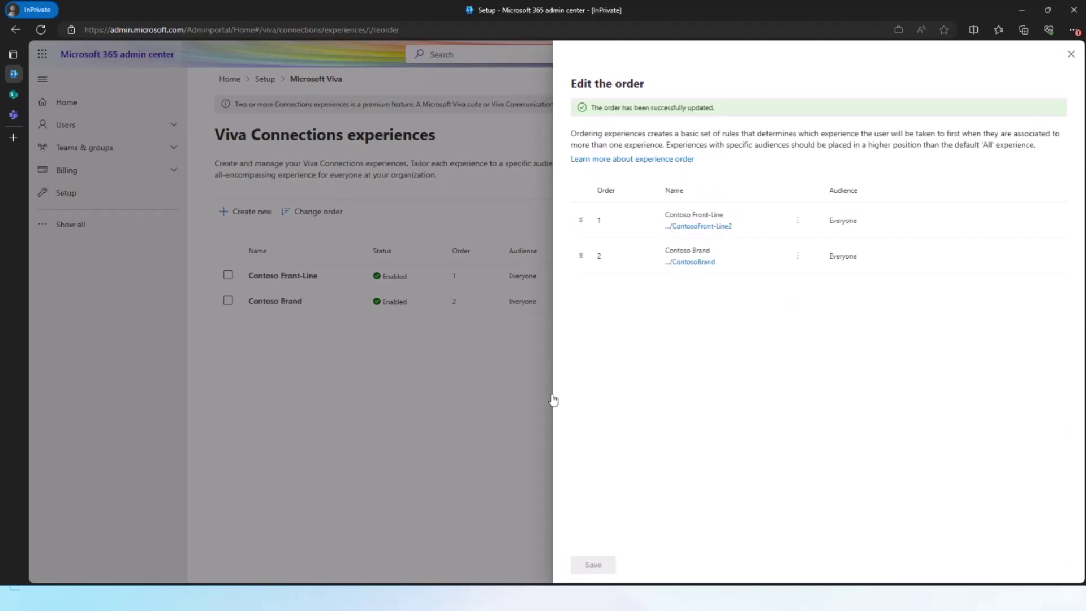
{"action": "left_click", "coordinate": [1070, 53]}
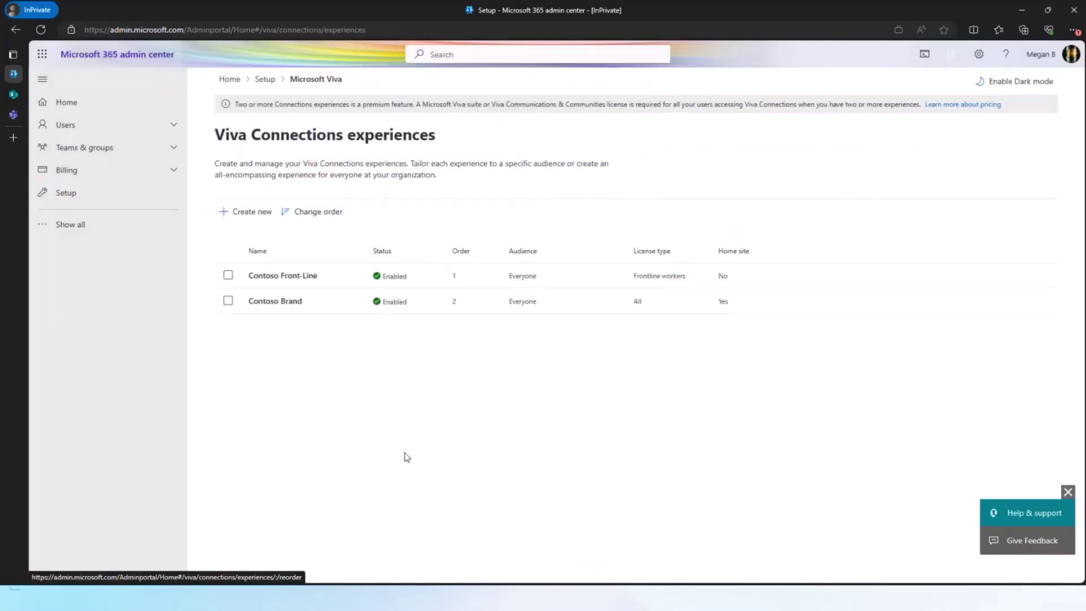